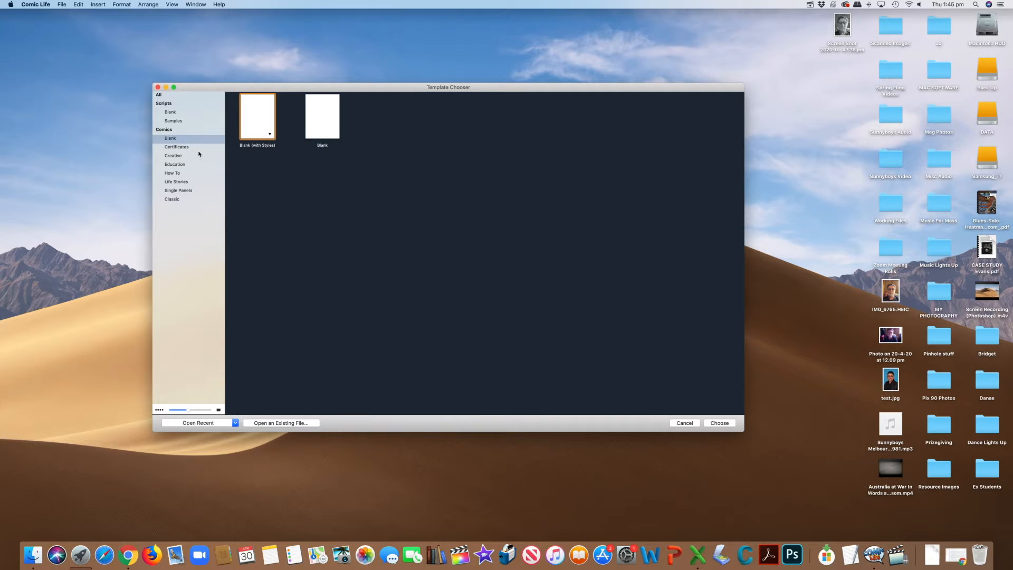
# Browse the comic template categories Certificates, Creative, Education, How To, Life Stories, Single Panels and Classic.
pyautogui.click(182, 148)
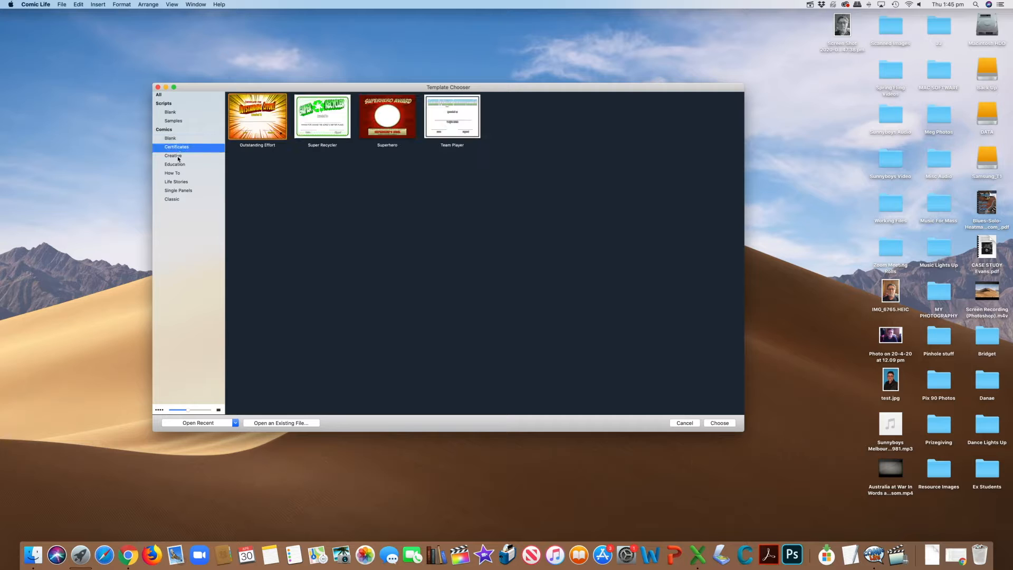
pyautogui.click(178, 157)
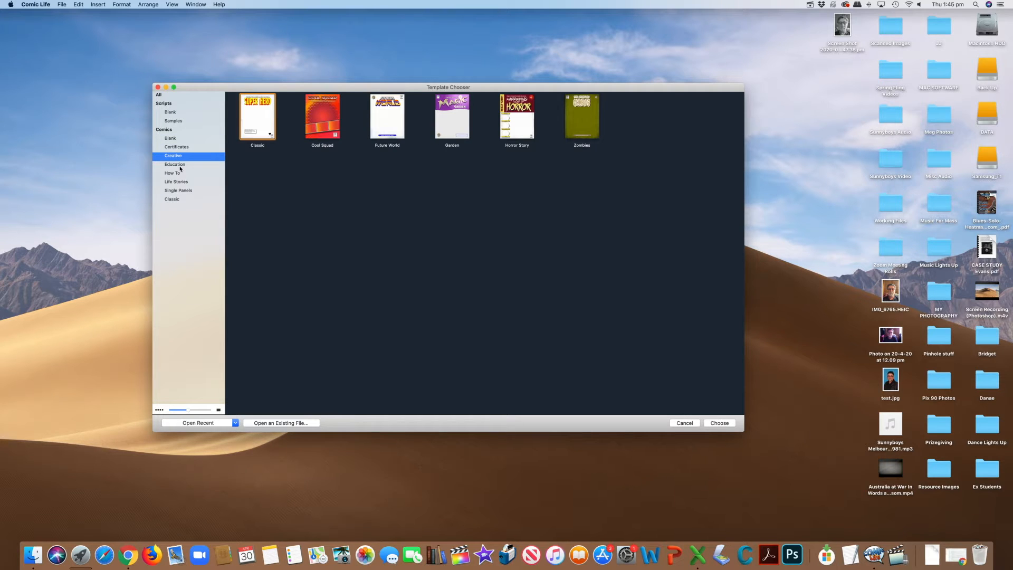
pyautogui.click(176, 165)
pyautogui.click(179, 173)
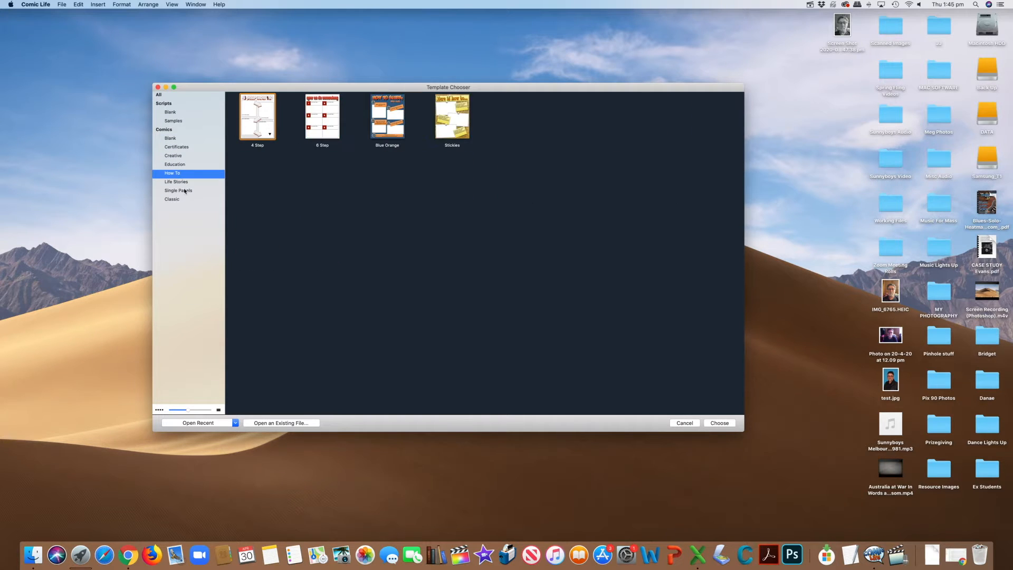
pyautogui.click(184, 182)
pyautogui.click(186, 191)
pyautogui.click(186, 199)
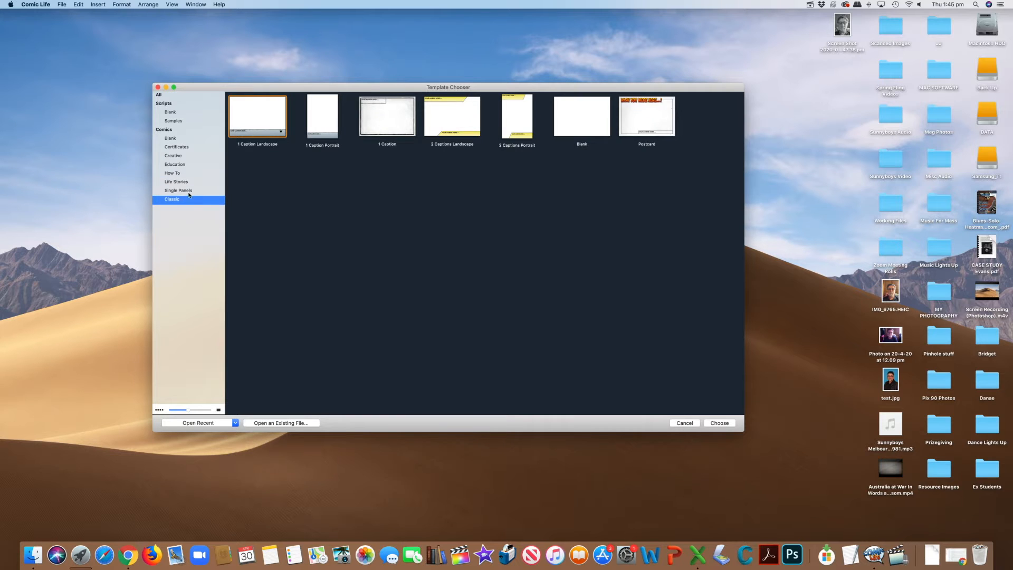
pyautogui.click(187, 182)
pyautogui.click(188, 174)
pyautogui.click(176, 146)
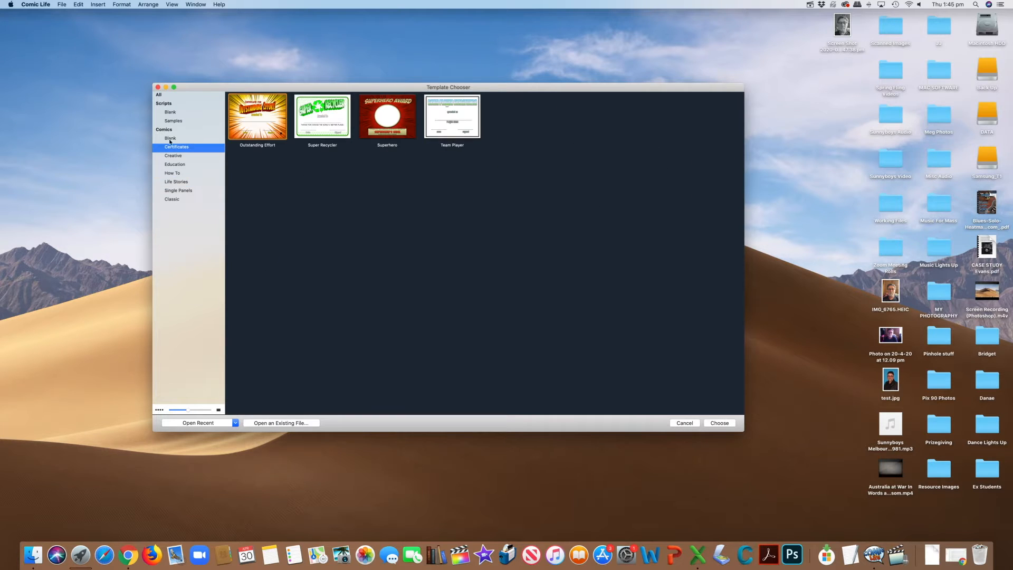
# Create a new comic from the Blank (with Styles) template in the Comics category.
pyautogui.click(169, 138)
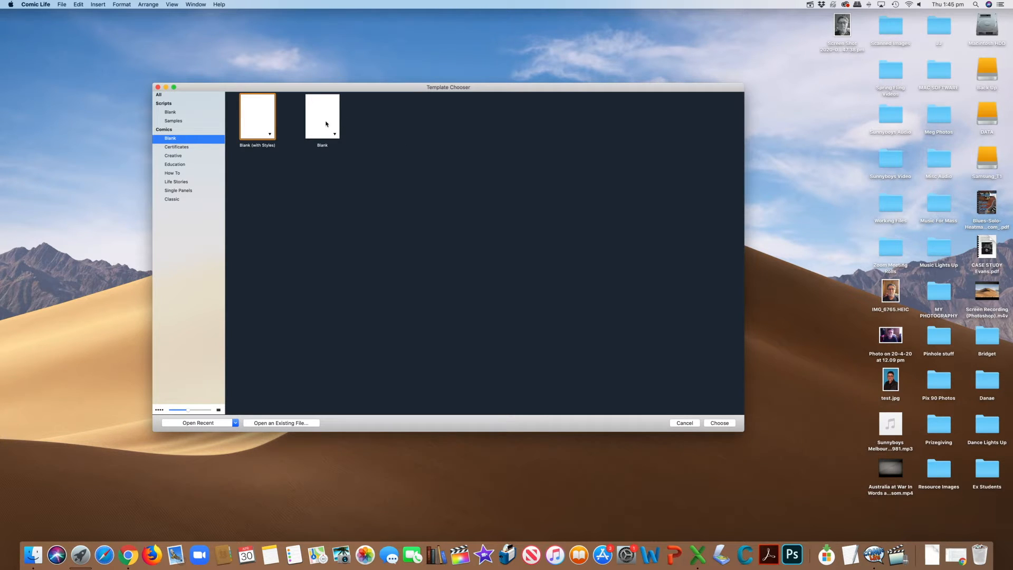
pyautogui.click(270, 136)
pyautogui.click(263, 124)
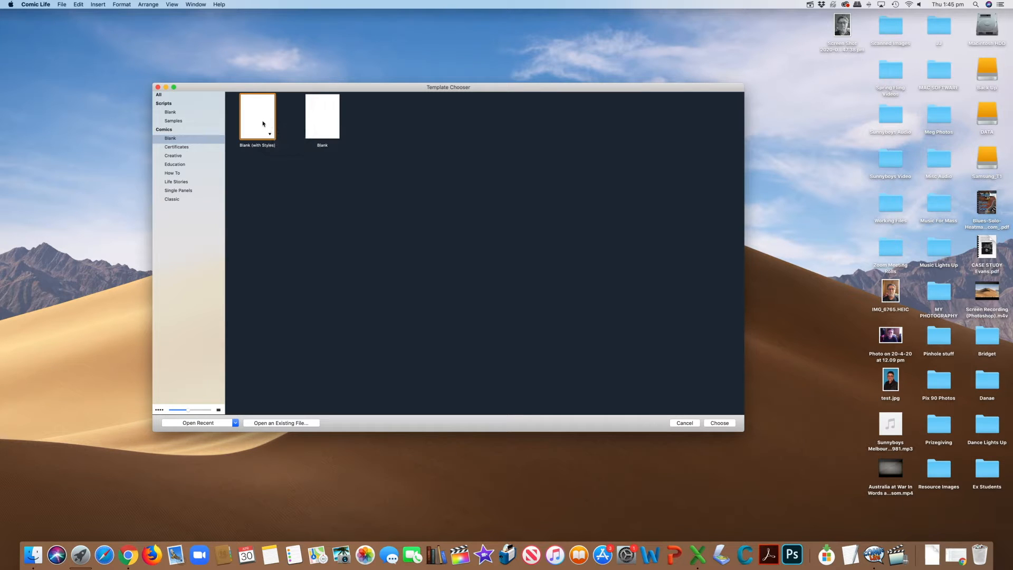
pyautogui.doubleClick(262, 123)
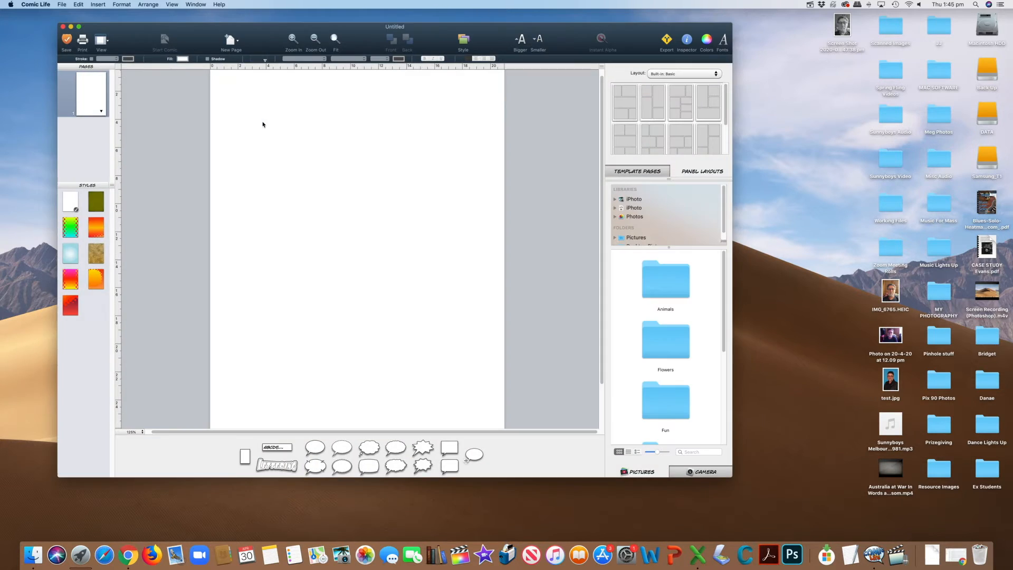
# Examine several of the built-in panel layout sets, including Strips and Manga 2.
pyautogui.scroll(1, 425, 256)
pyautogui.scroll(-3, 426, 256)
pyautogui.scroll(3, 426, 256)
pyautogui.click(716, 75)
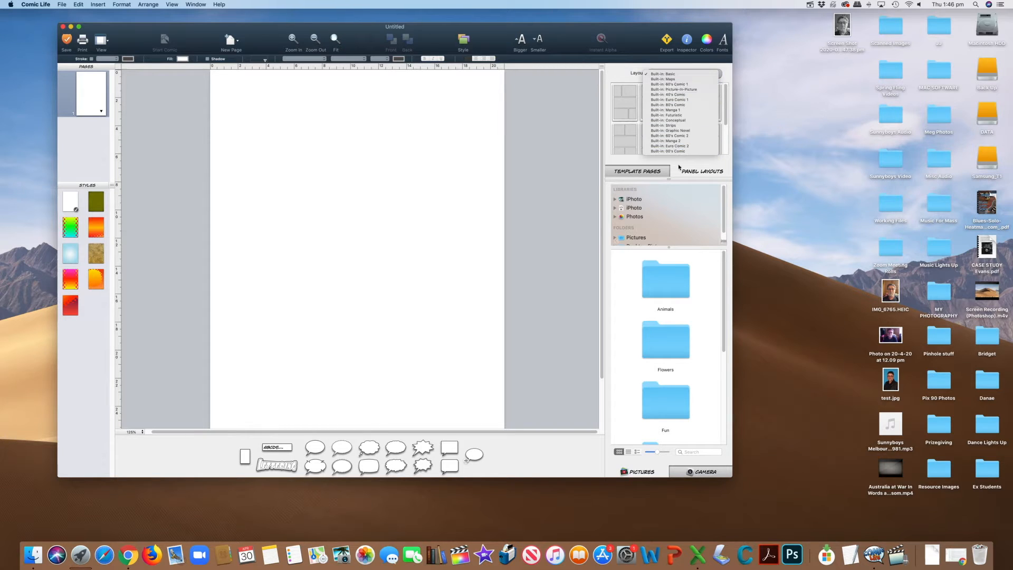
pyautogui.click(678, 130)
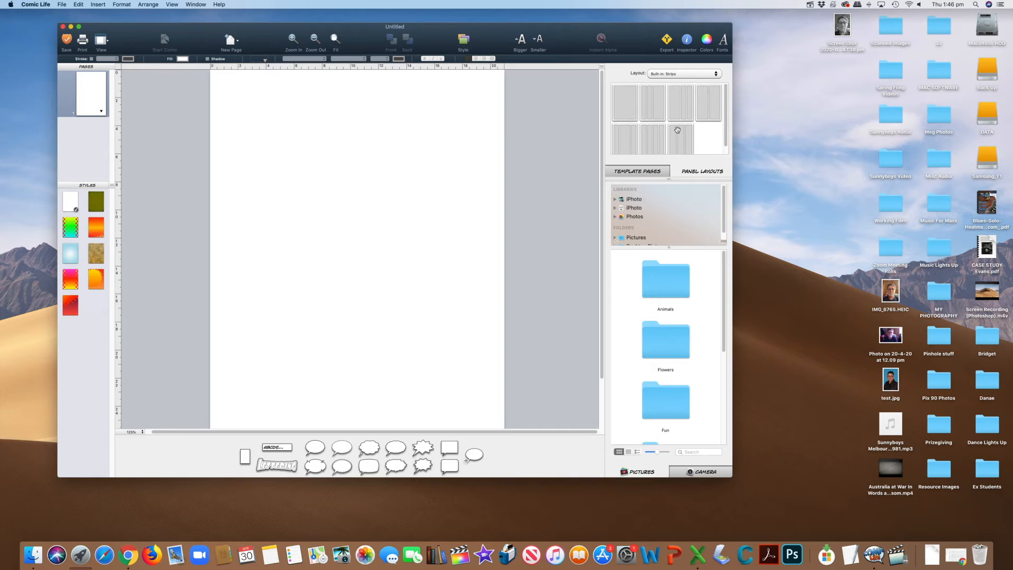
pyautogui.click(716, 77)
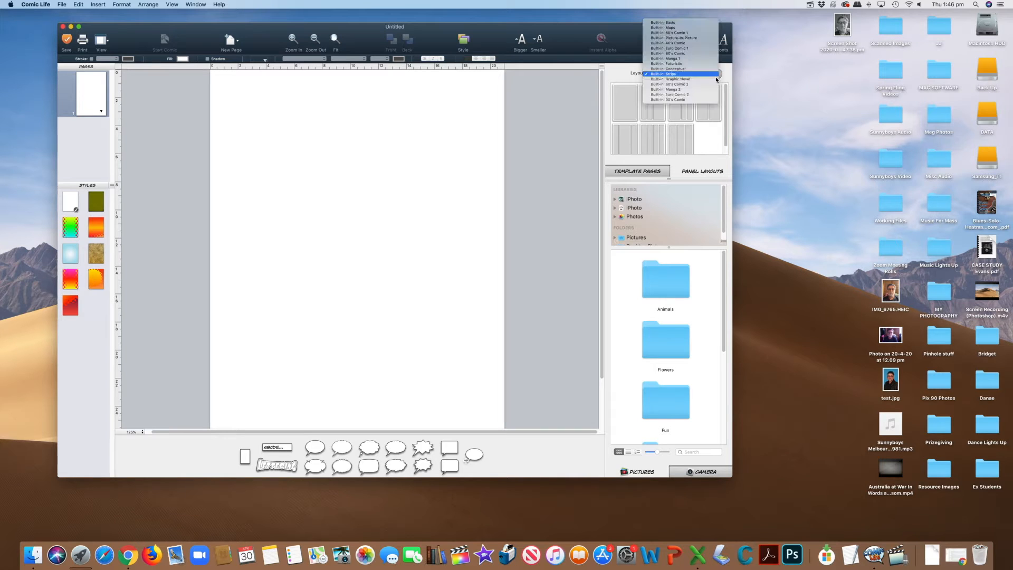
pyautogui.click(680, 100)
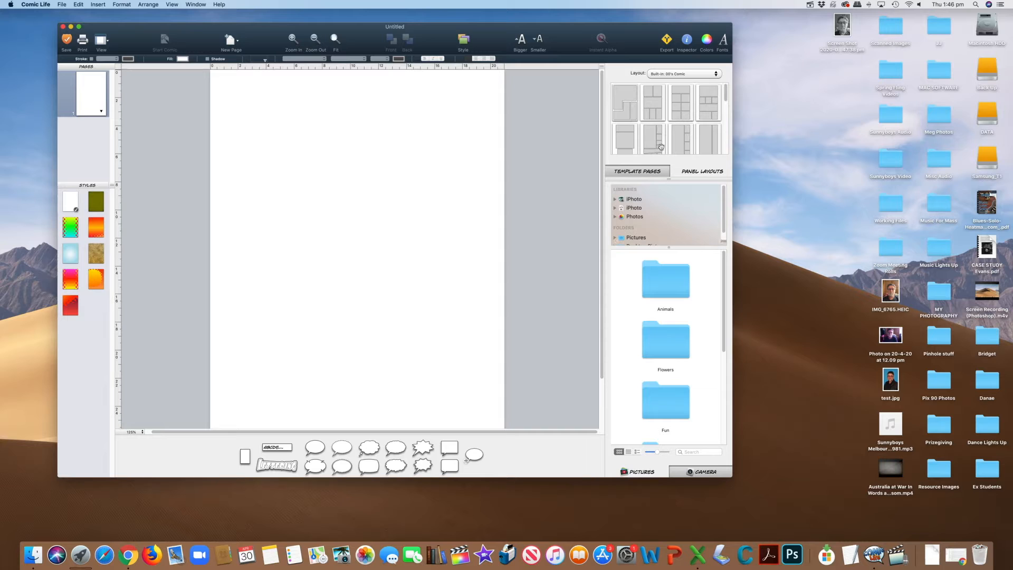
pyautogui.scroll(-10, 691, 122)
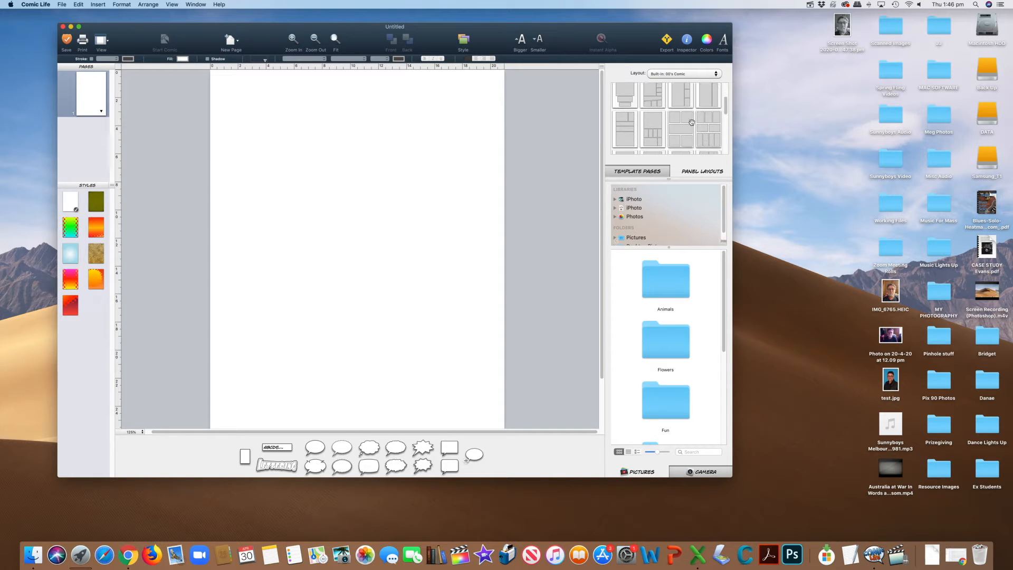
pyautogui.scroll(10, 692, 122)
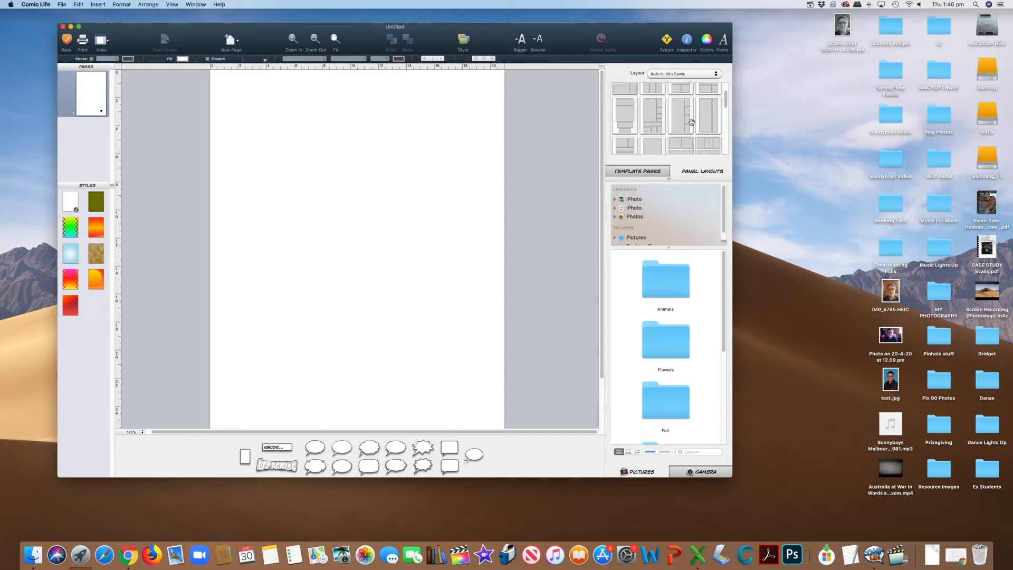
pyautogui.click(717, 77)
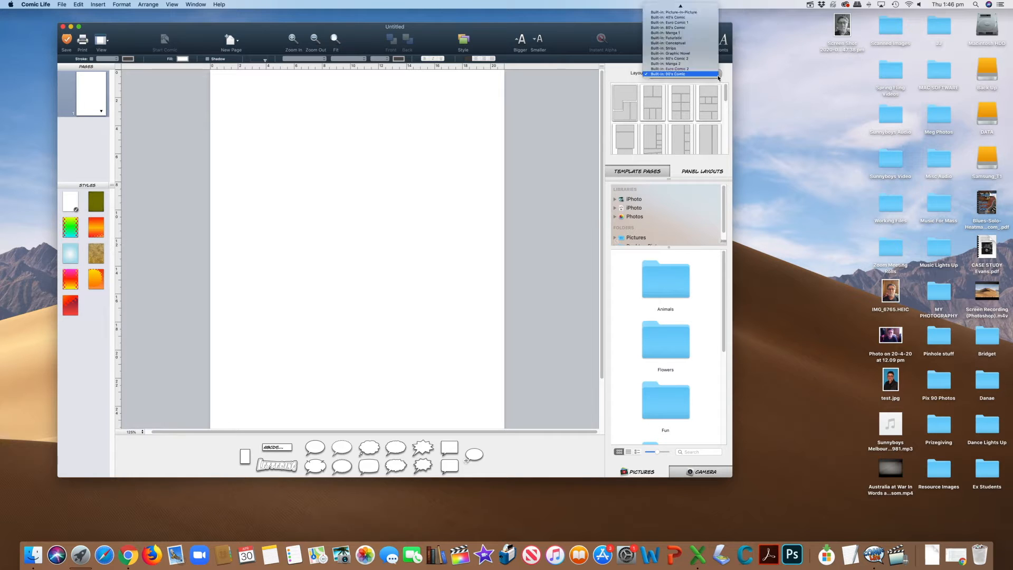
pyautogui.click(686, 69)
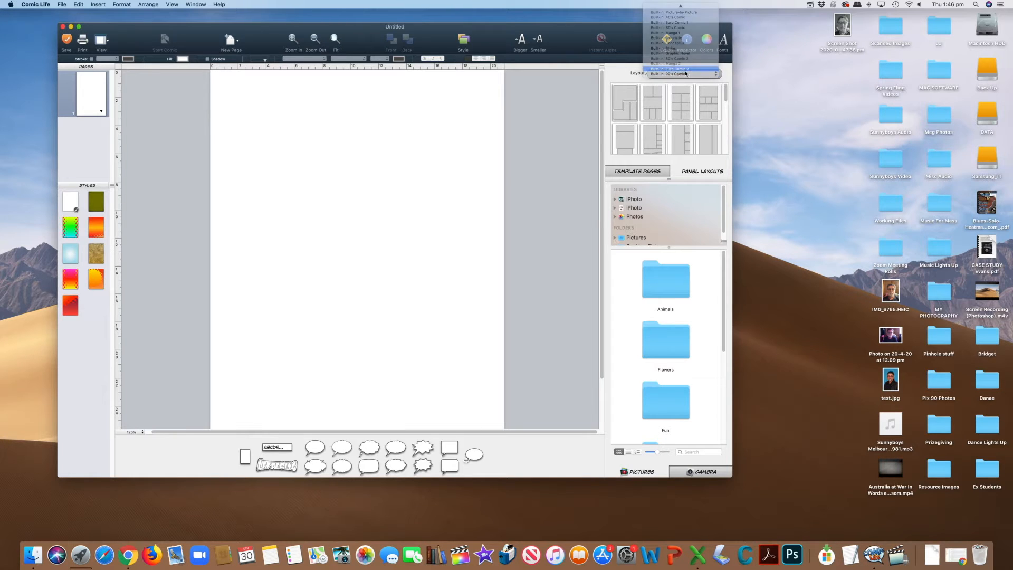
pyautogui.click(694, 76)
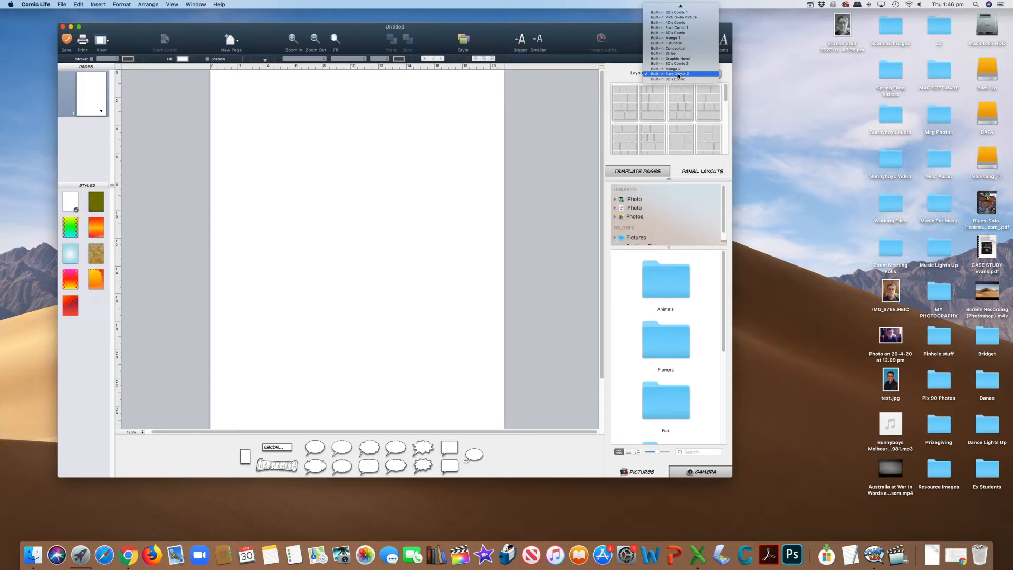
pyautogui.click(678, 68)
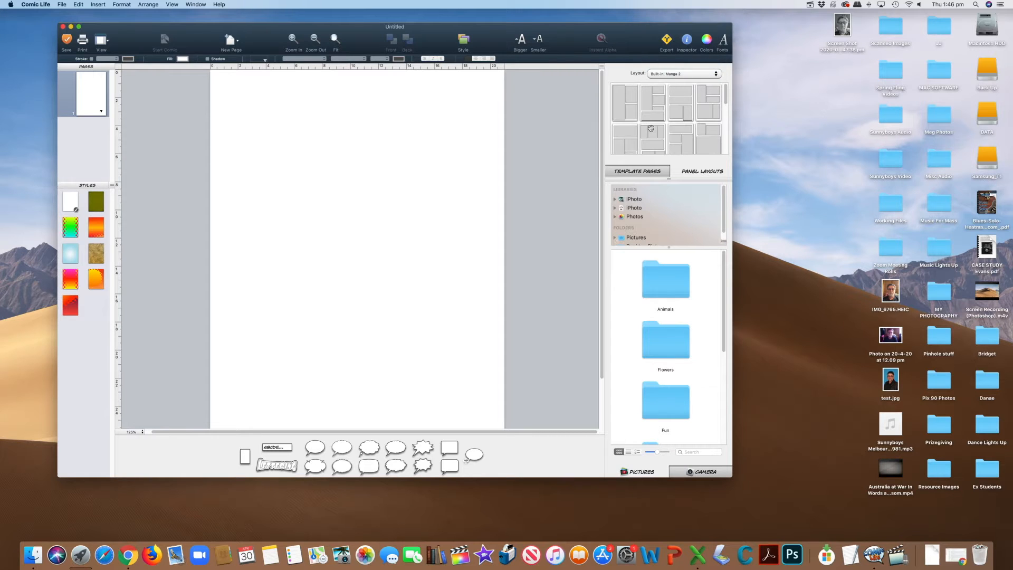
# Switch to the Graphic Novel layout set and apply the layout with one wide panel above two smaller ones to the page.
pyautogui.click(718, 77)
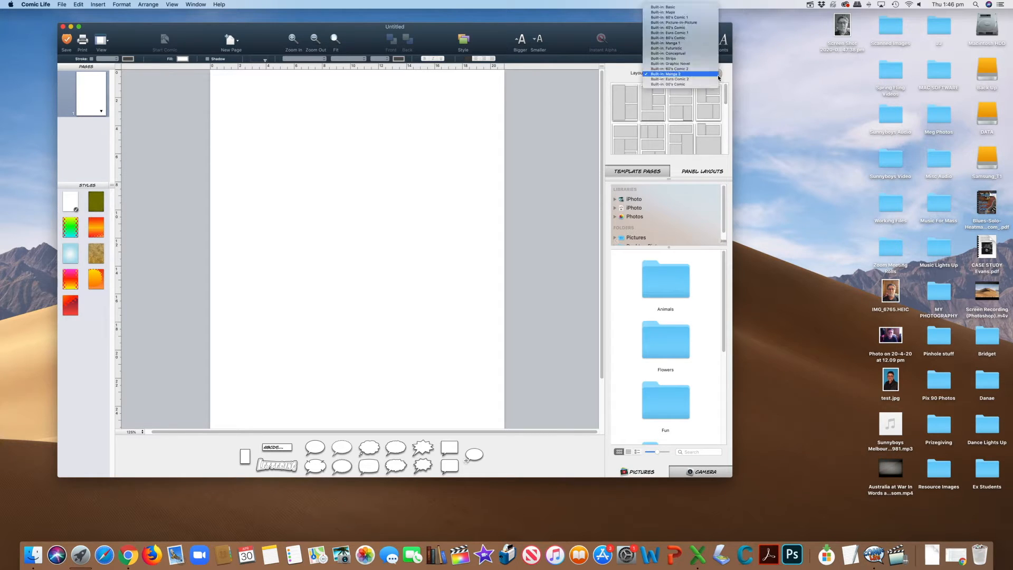
pyautogui.click(671, 66)
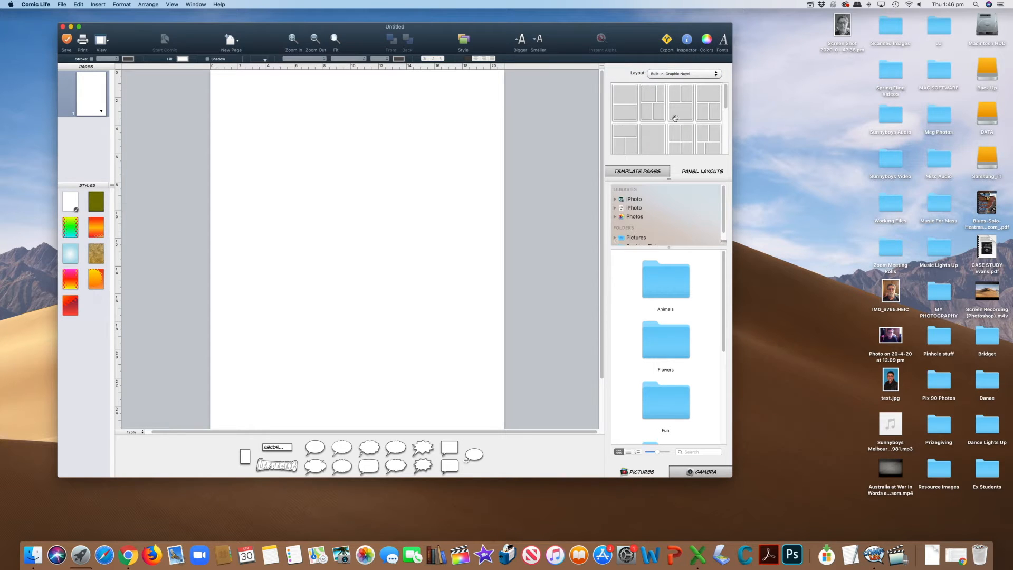
pyautogui.scroll(-2, 688, 114)
pyautogui.scroll(2, 688, 114)
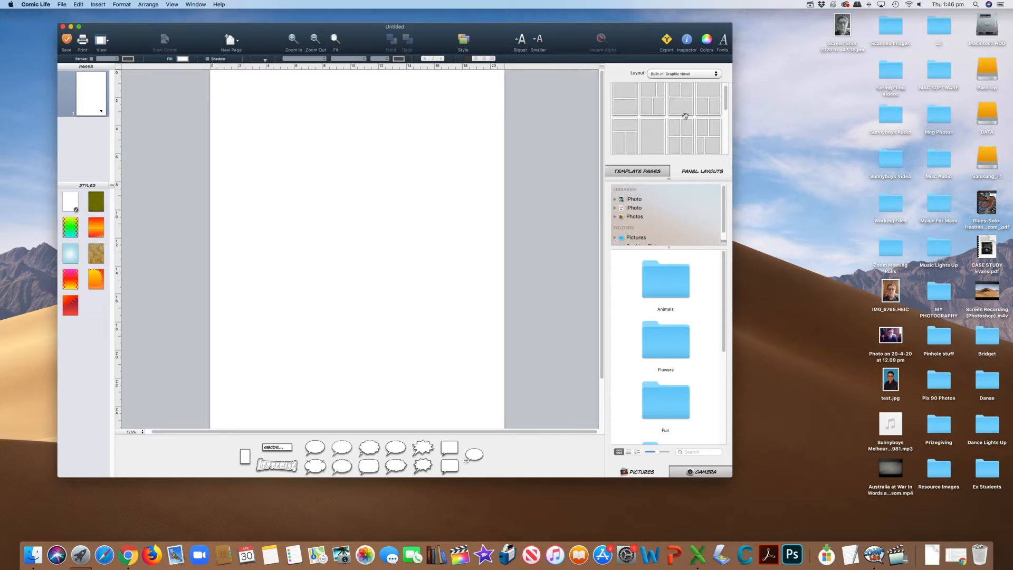
pyautogui.click(714, 103)
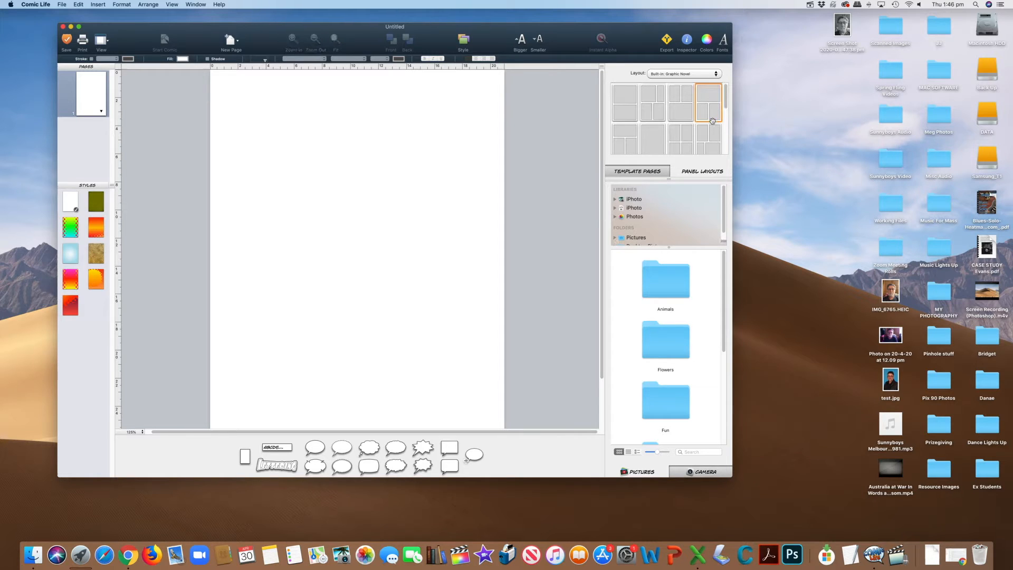
pyautogui.moveTo(714, 103); pyautogui.dragTo(366, 195)
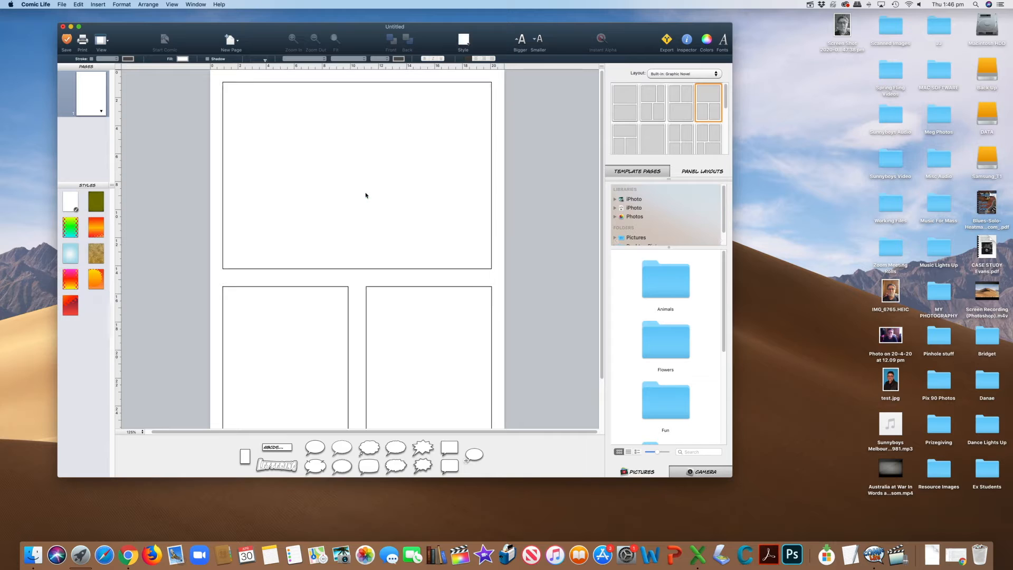
# Add a blank second page and fill it with the four-panel Graphic Novel layout.
pyautogui.click(232, 47)
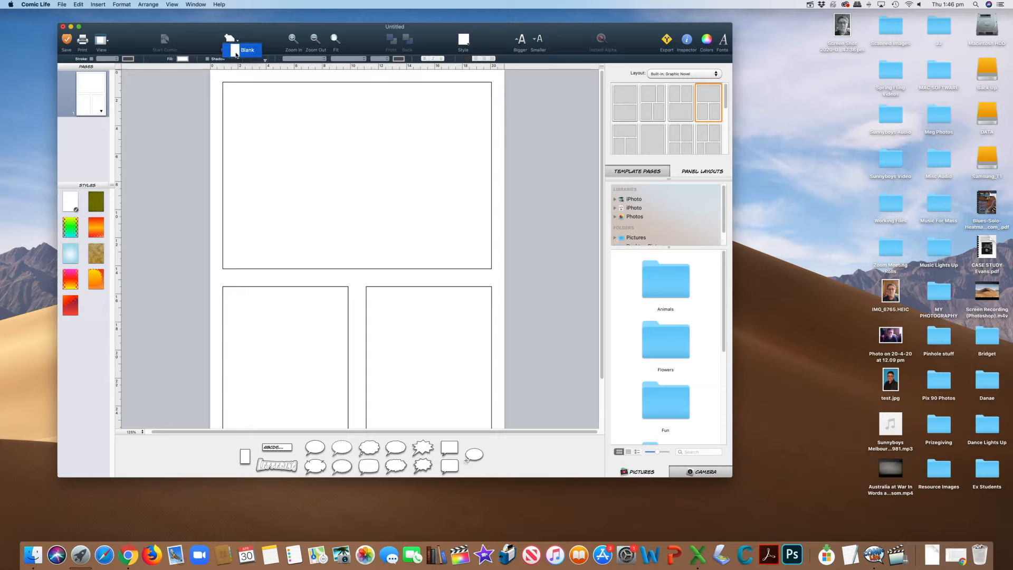
pyautogui.click(235, 52)
pyautogui.moveTo(685, 149); pyautogui.dragTo(410, 209)
# Review the panel layouts on both pages and return to the start of the first page.
pyautogui.scroll(5, 436, 195)
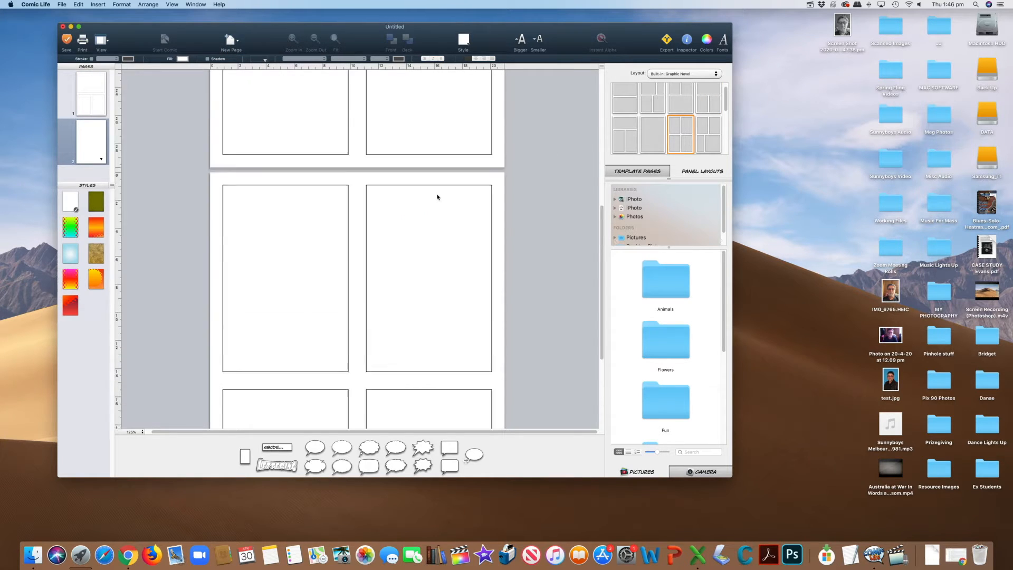
pyautogui.scroll(-2, 436, 197)
pyautogui.scroll(5, 436, 196)
pyautogui.scroll(-4, 437, 197)
pyautogui.scroll(-2, 437, 197)
pyautogui.scroll(5, 437, 197)
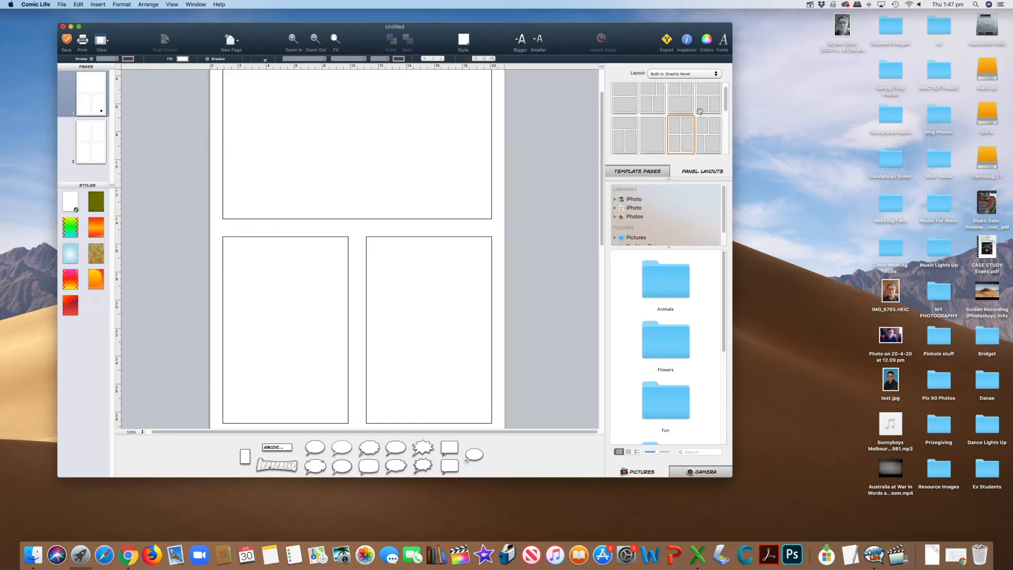
pyautogui.scroll(3, 403, 191)
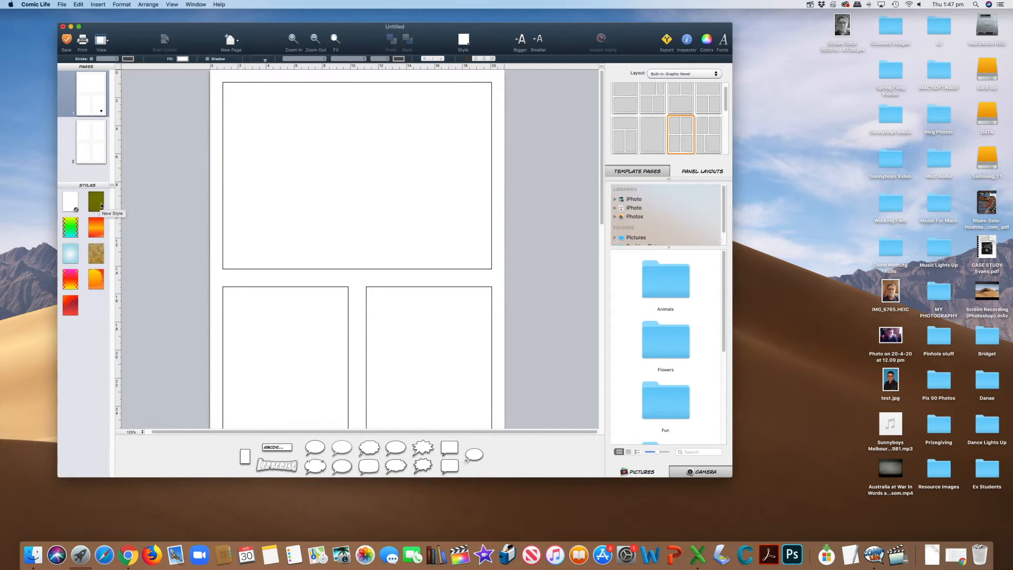
# Try several background styles on the first page, including olive green, orange gradient, cracked gold, dotted red and light blue.
pyautogui.click(101, 206)
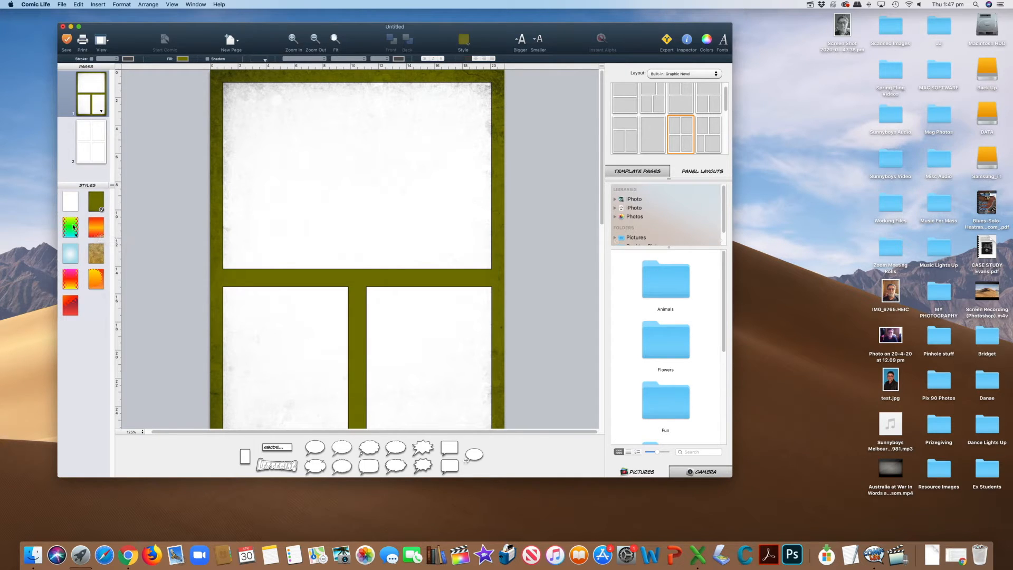
pyautogui.click(73, 226)
pyautogui.click(101, 232)
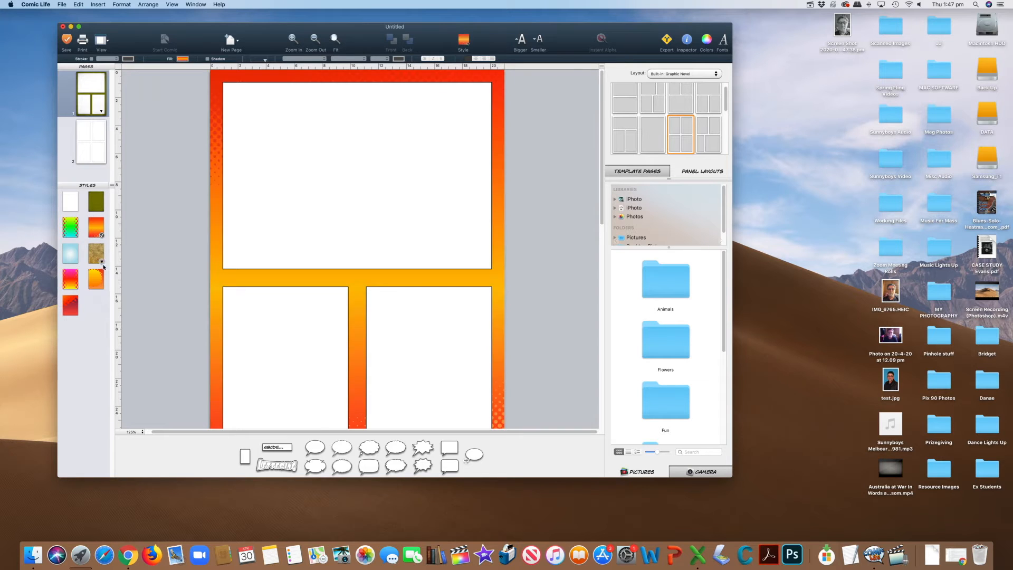
pyautogui.click(95, 254)
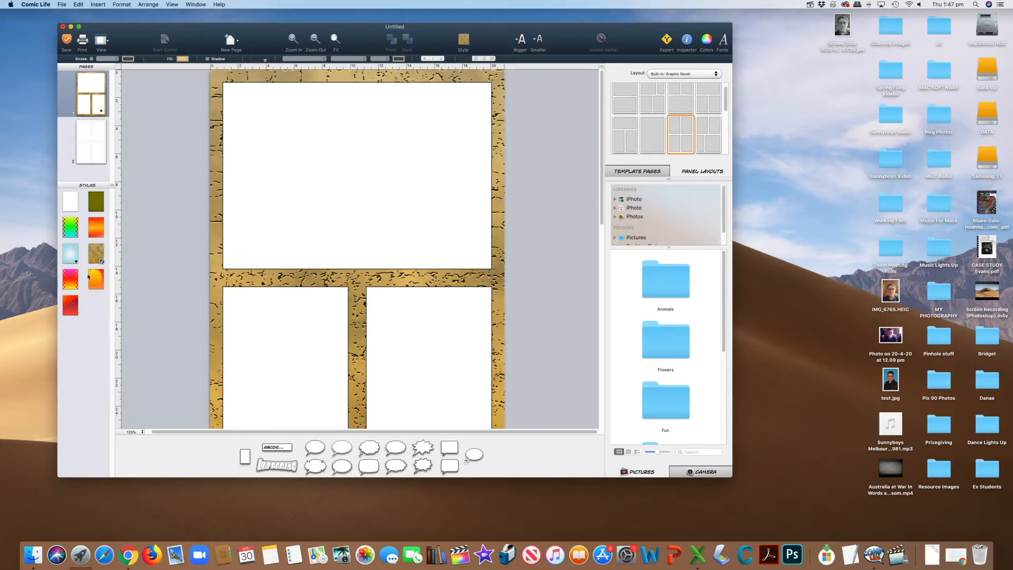
pyautogui.click(76, 262)
pyautogui.click(77, 283)
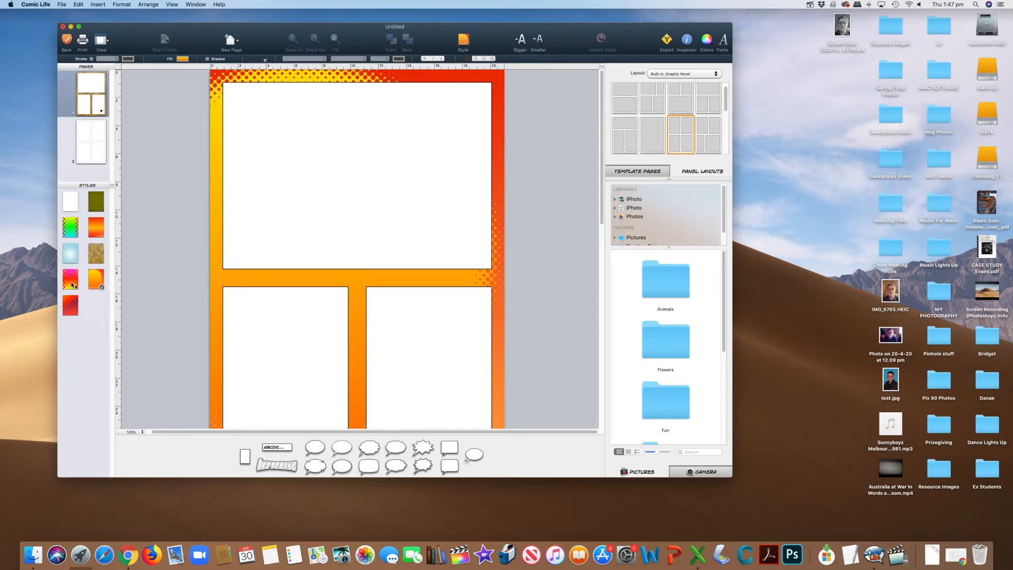
pyautogui.click(71, 311)
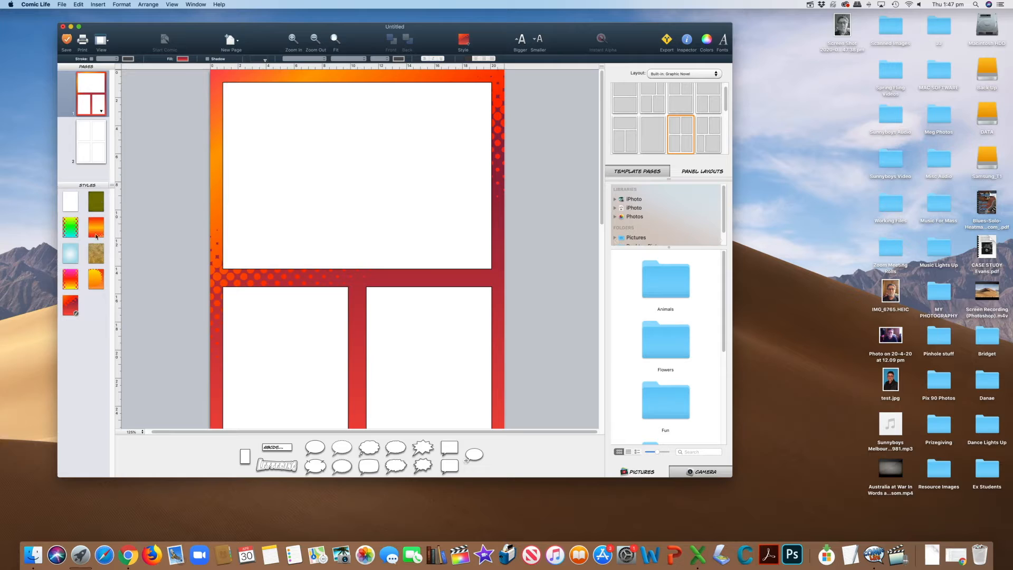
pyautogui.click(75, 261)
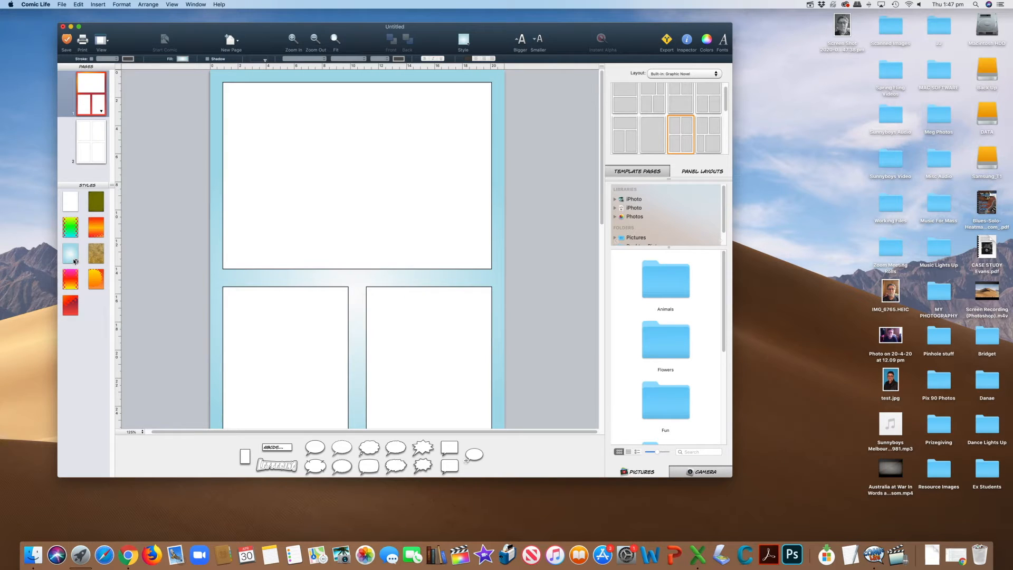
# Apply the olive green grunge style to the first page.
pyautogui.rightClick(100, 210)
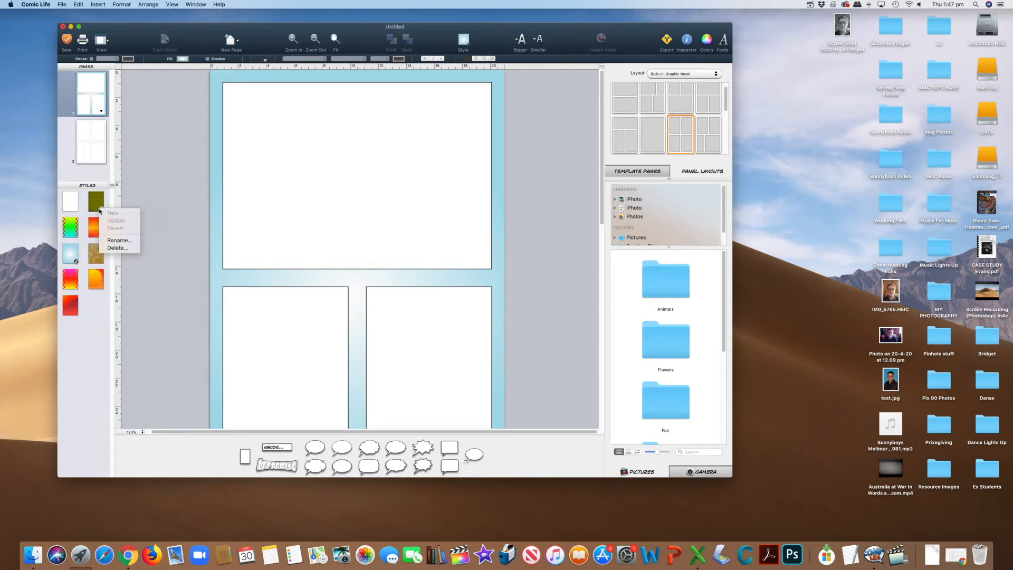
pyautogui.click(99, 205)
pyautogui.click(98, 205)
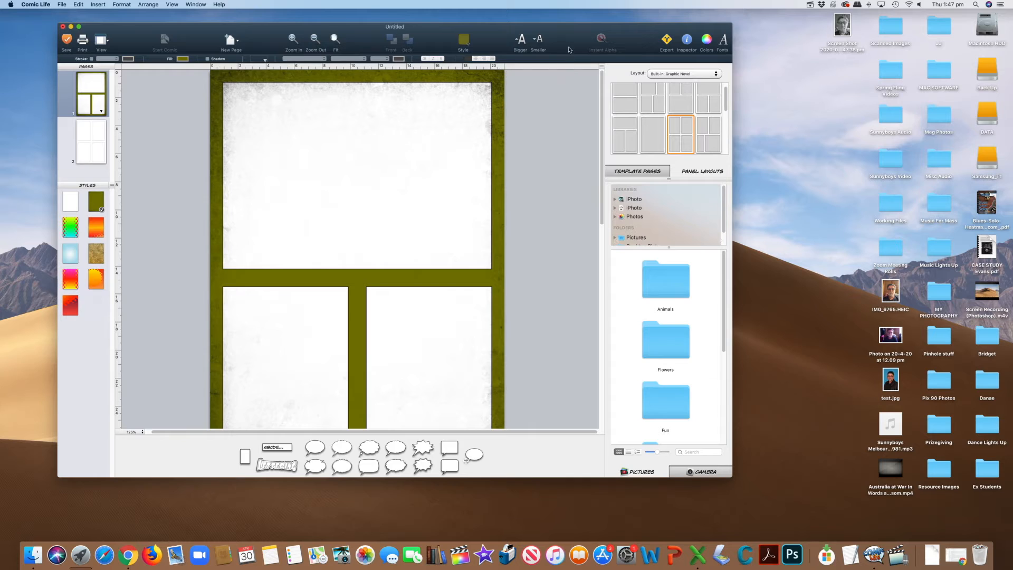
# Move the comic window slightly up and left, enlarge it, and bring the User Pictures folder into view in the photo sources.
pyautogui.moveTo(569, 45); pyautogui.dragTo(561, 41)
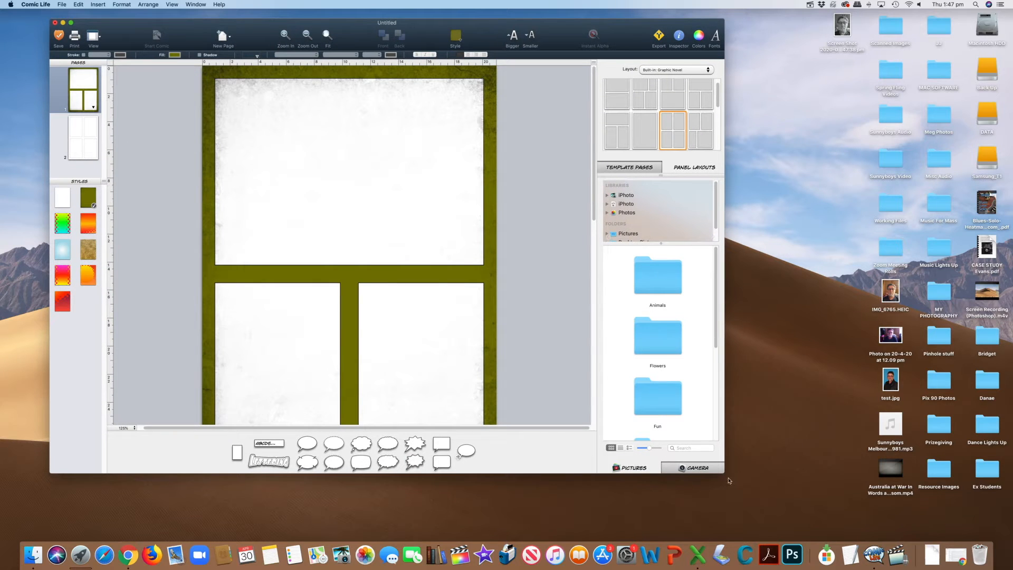
pyautogui.moveTo(726, 474); pyautogui.dragTo(757, 512)
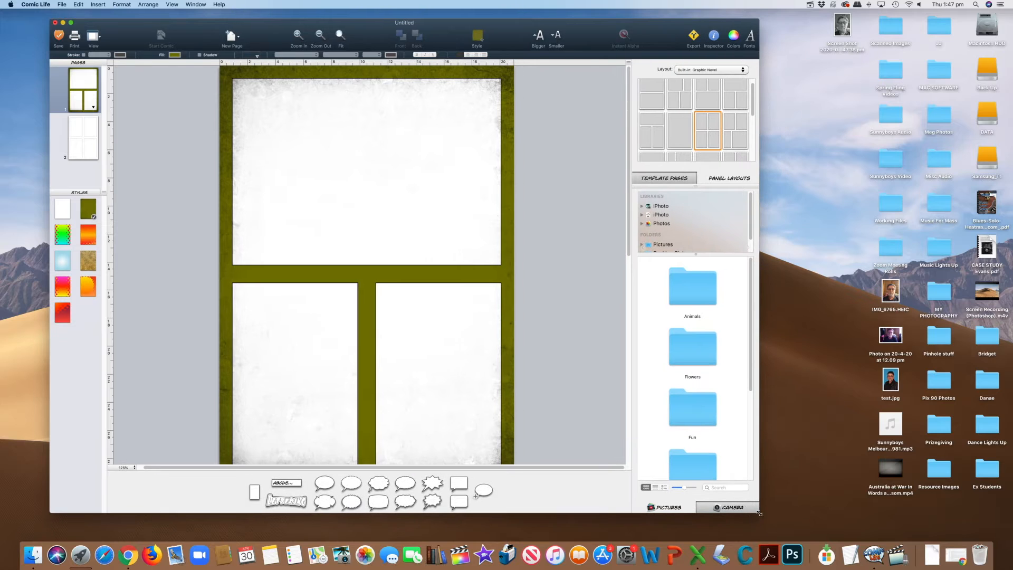
pyautogui.scroll(-2, 696, 219)
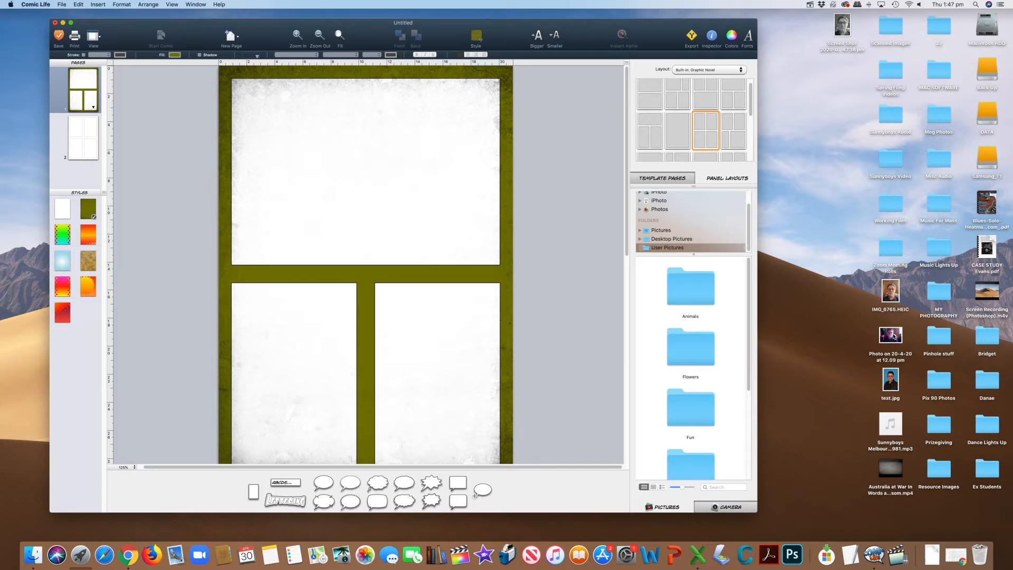
# Place the desktop photo "Photo on 20-4-20 at 12.09 pm" in the large upper panel, enlarge it to about 26 cm wide and reposition it.
pyautogui.click(895, 341)
pyautogui.moveTo(899, 340); pyautogui.dragTo(339, 167)
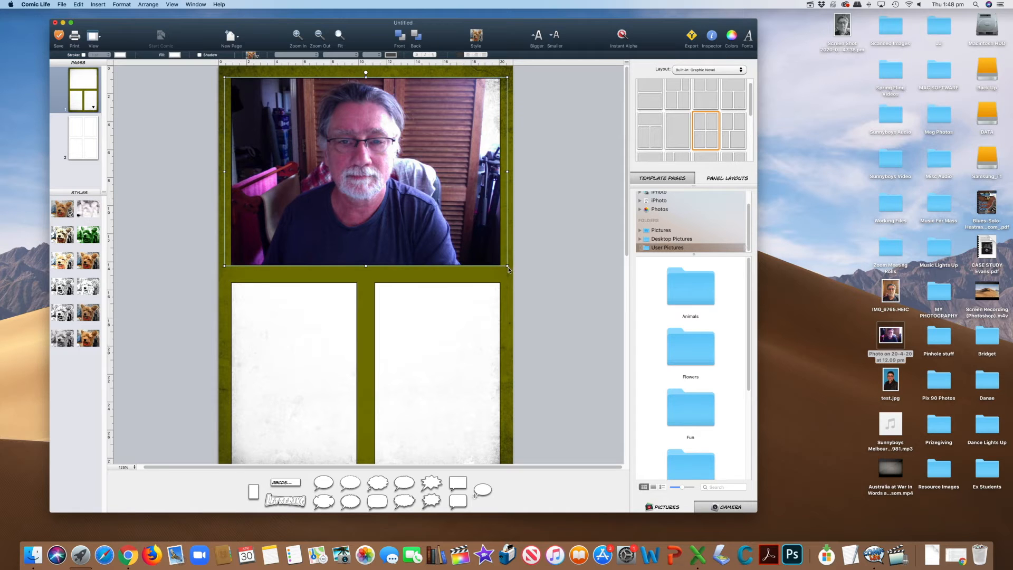
pyautogui.moveTo(508, 268); pyautogui.dragTo(549, 306)
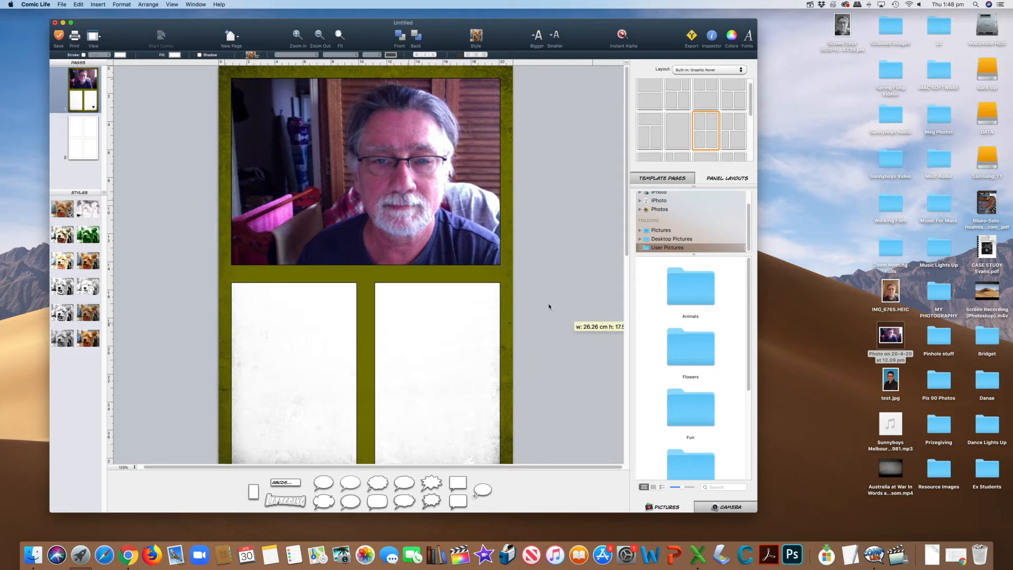
pyautogui.moveTo(417, 200); pyautogui.dragTo(381, 195)
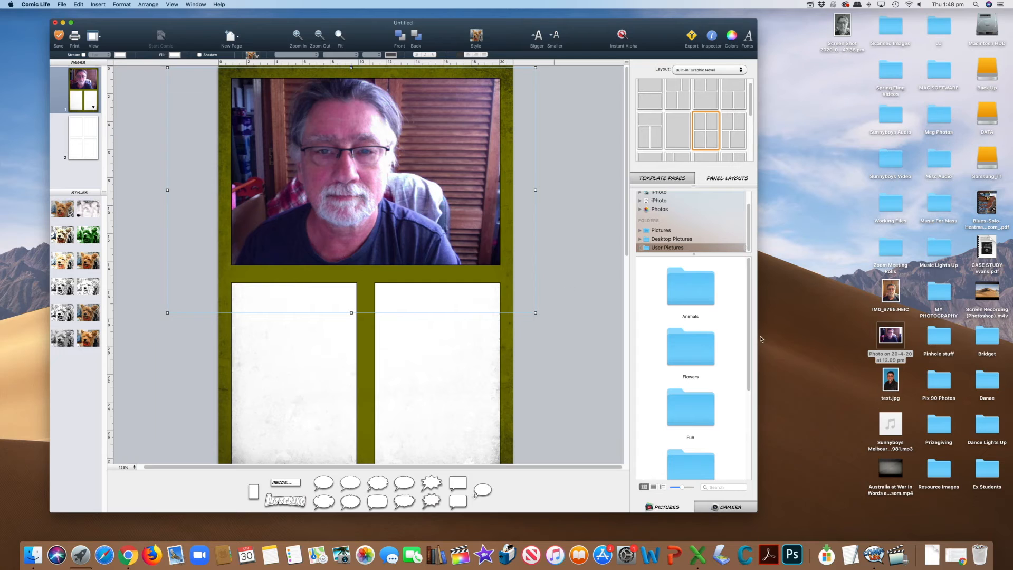
# Place IMG_6765.HEIC from the desktop in the lower-left panel of page one, then enlarge and reposition it so the face fills the frame.
pyautogui.moveTo(897, 303); pyautogui.dragTo(304, 375)
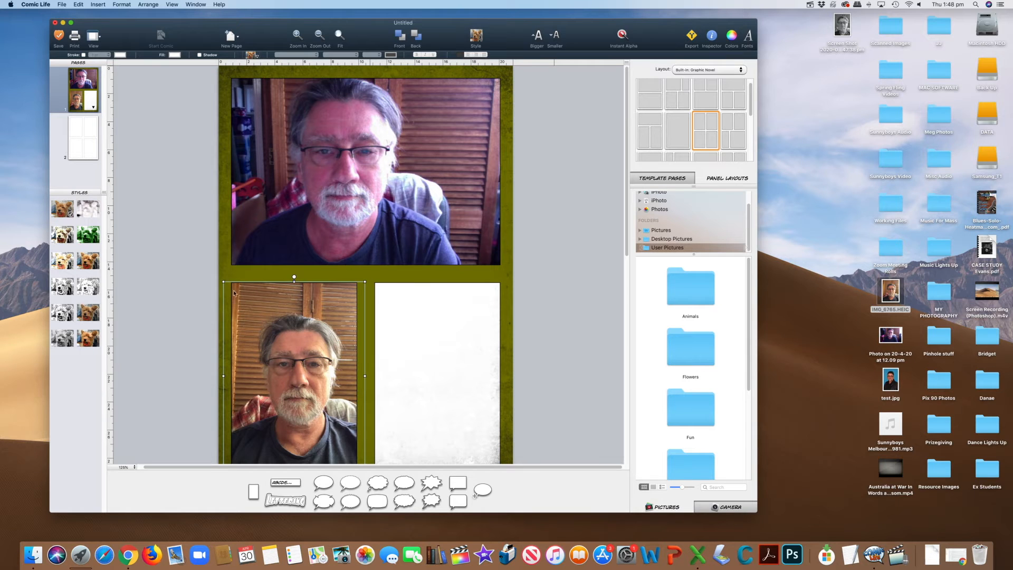
pyautogui.moveTo(226, 283); pyautogui.dragTo(192, 238)
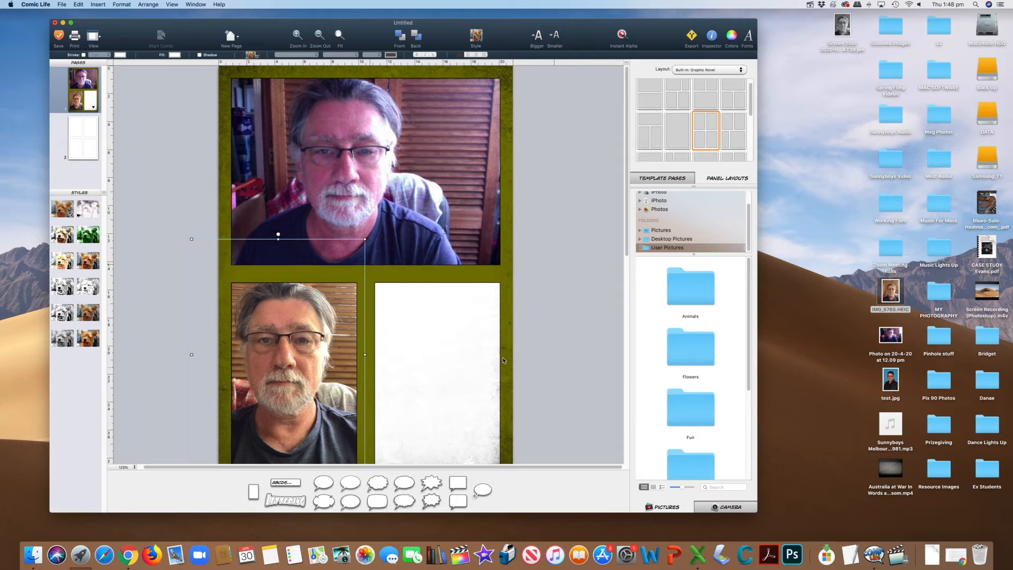
pyautogui.scroll(-5, 396, 375)
pyautogui.scroll(-1, 397, 375)
pyautogui.moveTo(366, 335); pyautogui.dragTo(417, 403)
pyautogui.moveTo(330, 274); pyautogui.dragTo(322, 273)
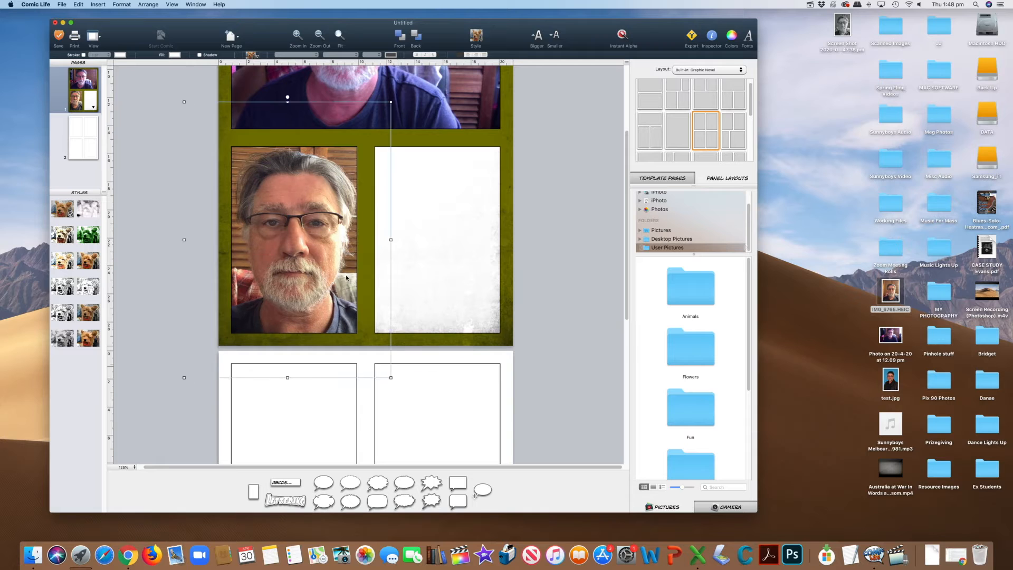
# Place test.jpg from the desktop in the lower-right panel of page one, enlarge it and recentre the portrait within the frame.
pyautogui.moveTo(892, 393); pyautogui.dragTo(441, 266)
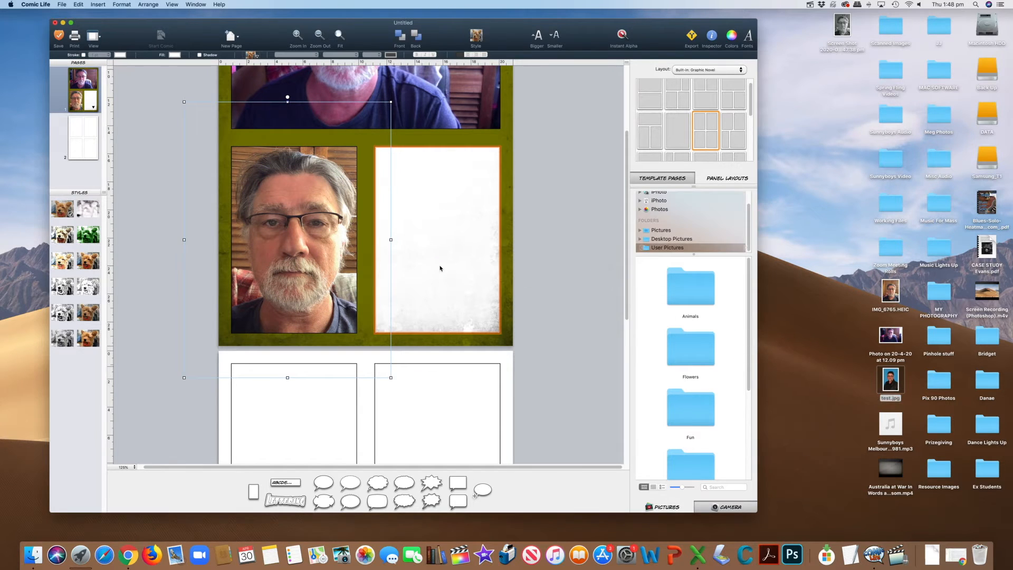
pyautogui.moveTo(501, 334); pyautogui.dragTo(545, 412)
pyautogui.moveTo(462, 248); pyautogui.dragTo(447, 232)
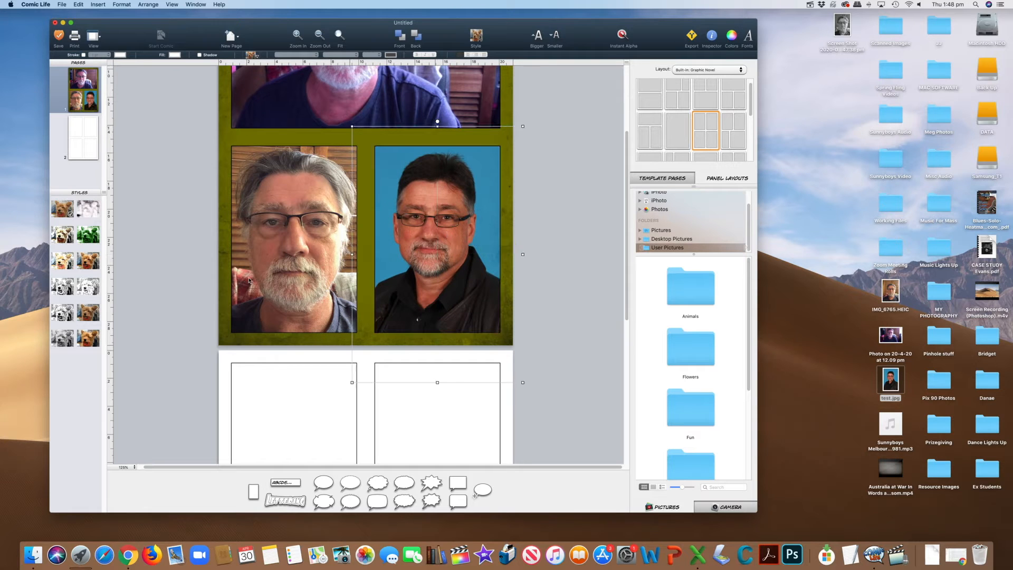
pyautogui.scroll(5, 394, 258)
pyautogui.click(562, 240)
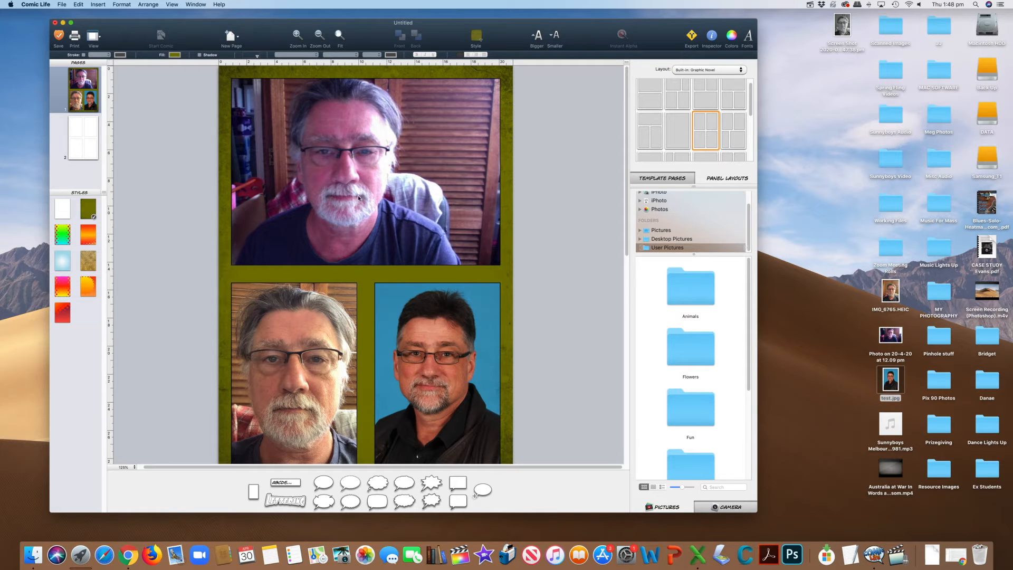
# Browse the 3.0 Filters for the upper panel's photo and try the Retro B&W filter on it.
pyautogui.click(412, 183)
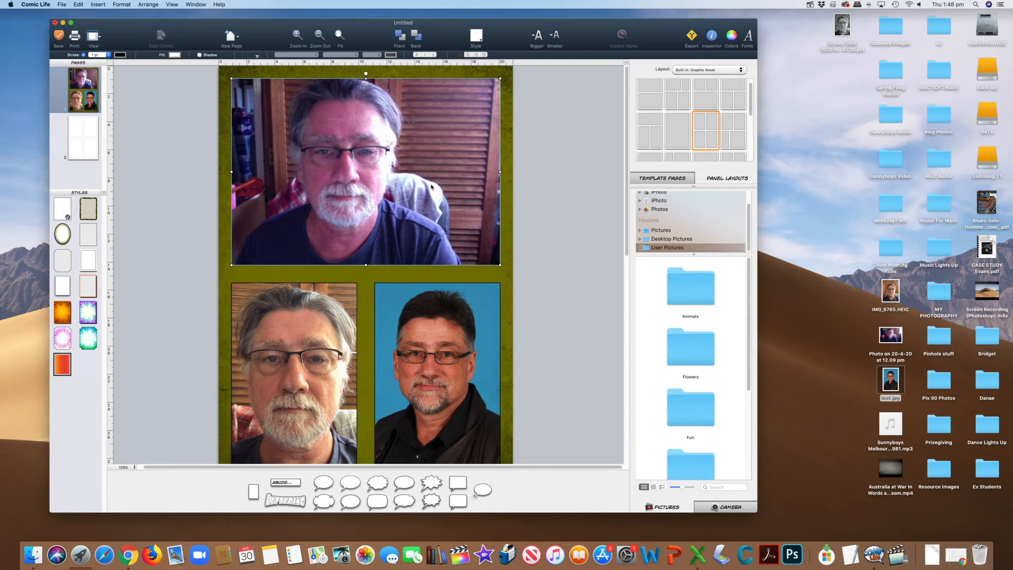
pyautogui.click(430, 187)
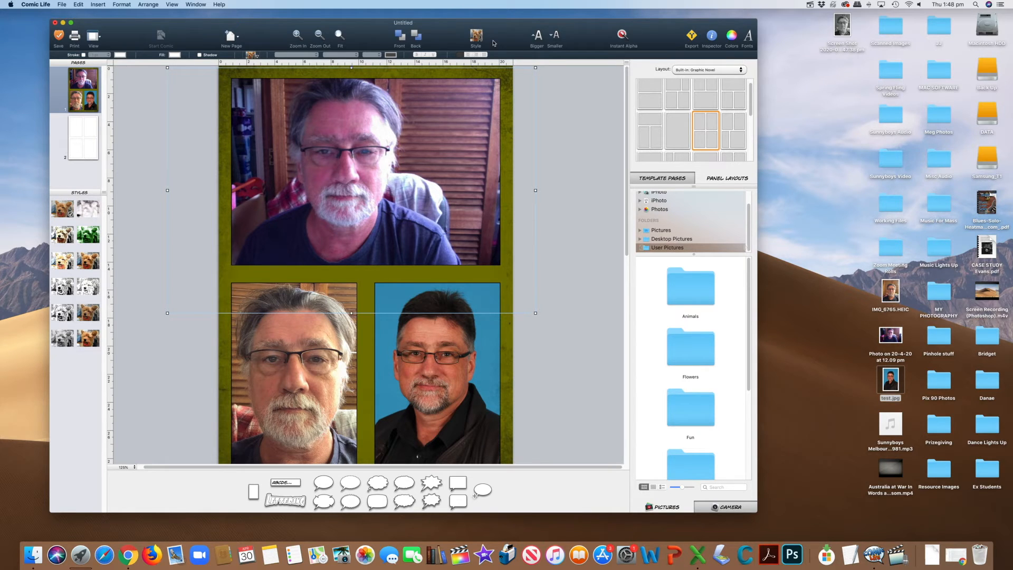
pyautogui.click(476, 37)
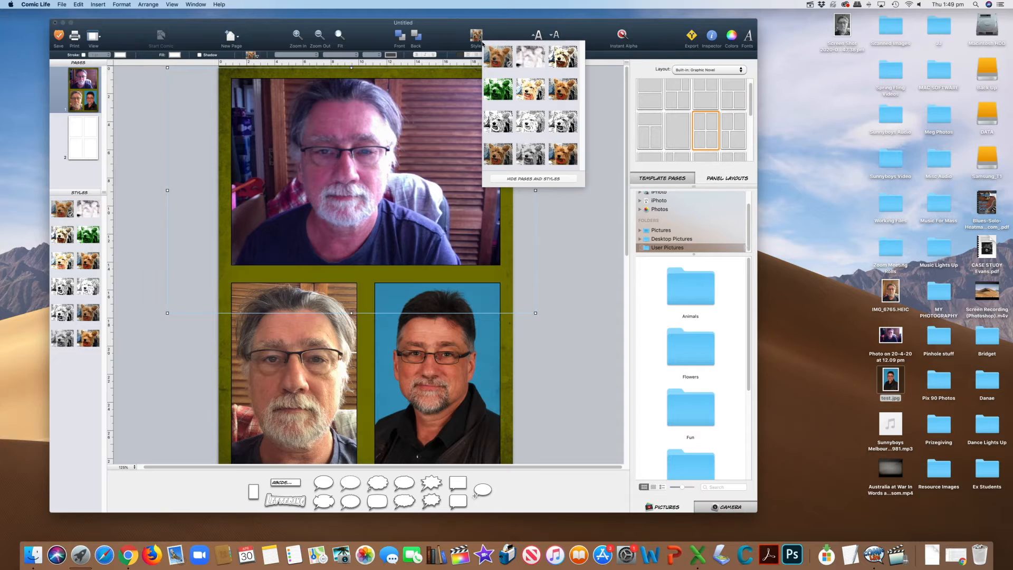
pyautogui.click(252, 55)
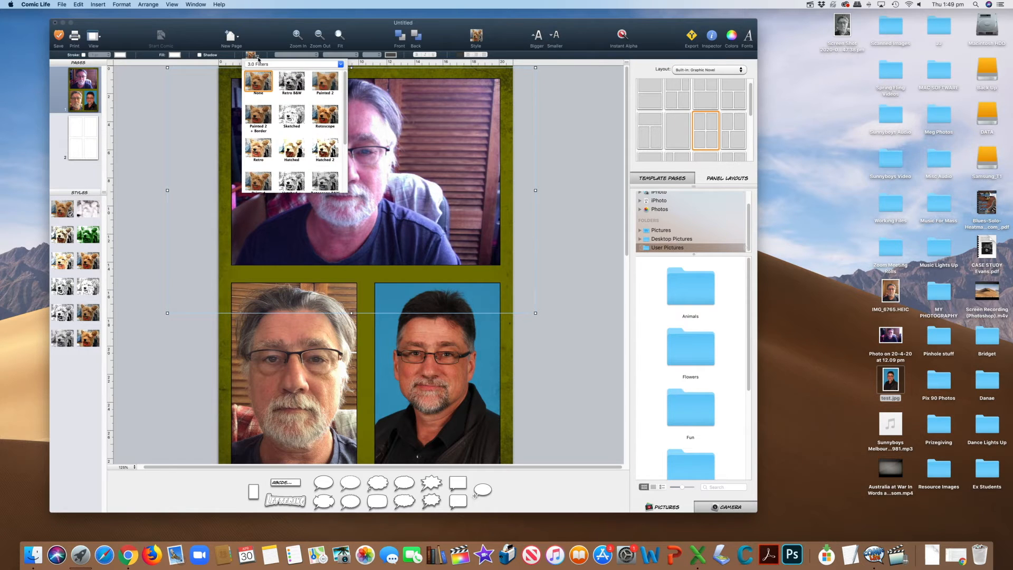
pyautogui.scroll(-3, 291, 110)
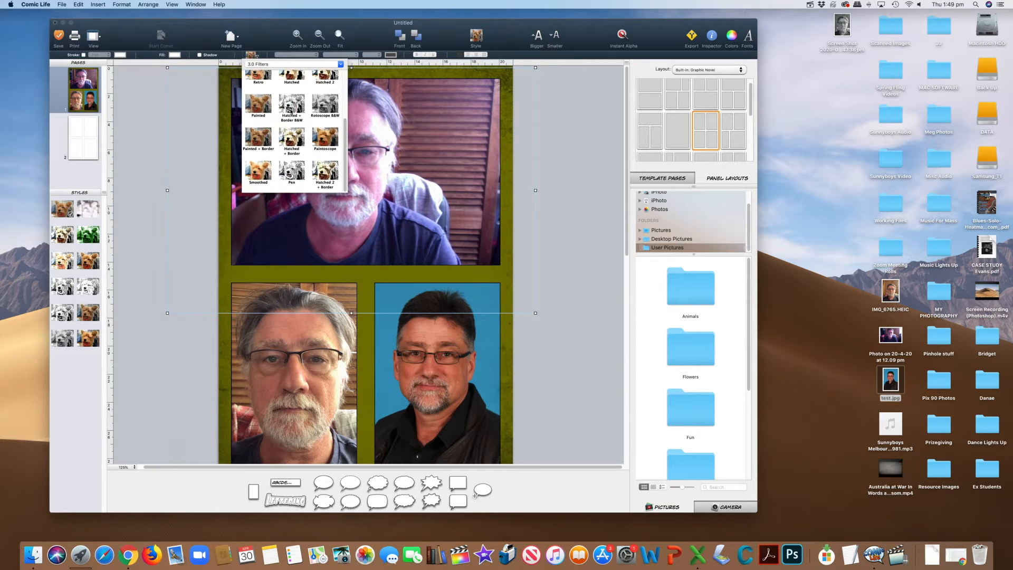
pyautogui.scroll(4, 322, 129)
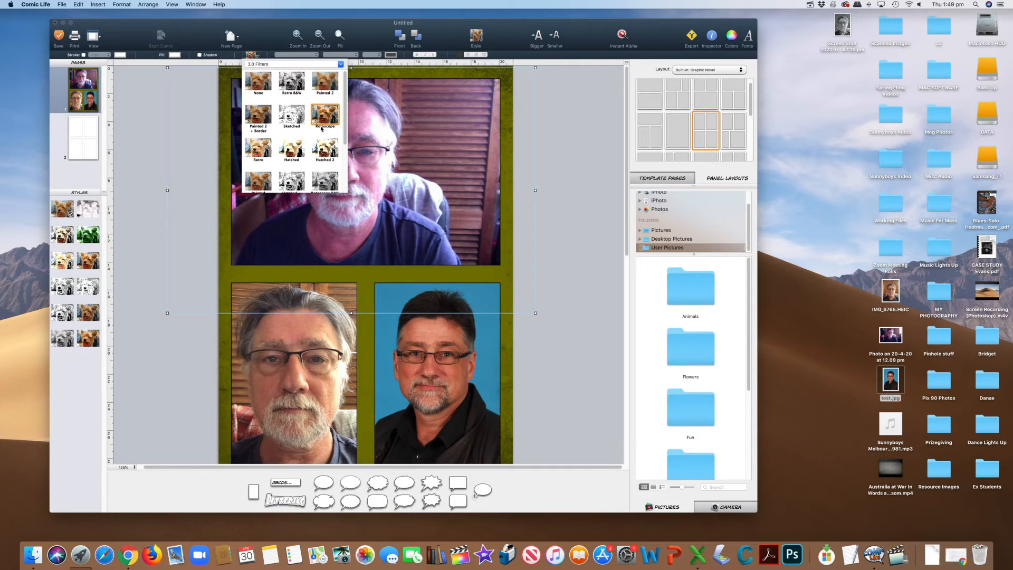
pyautogui.scroll(-3, 320, 128)
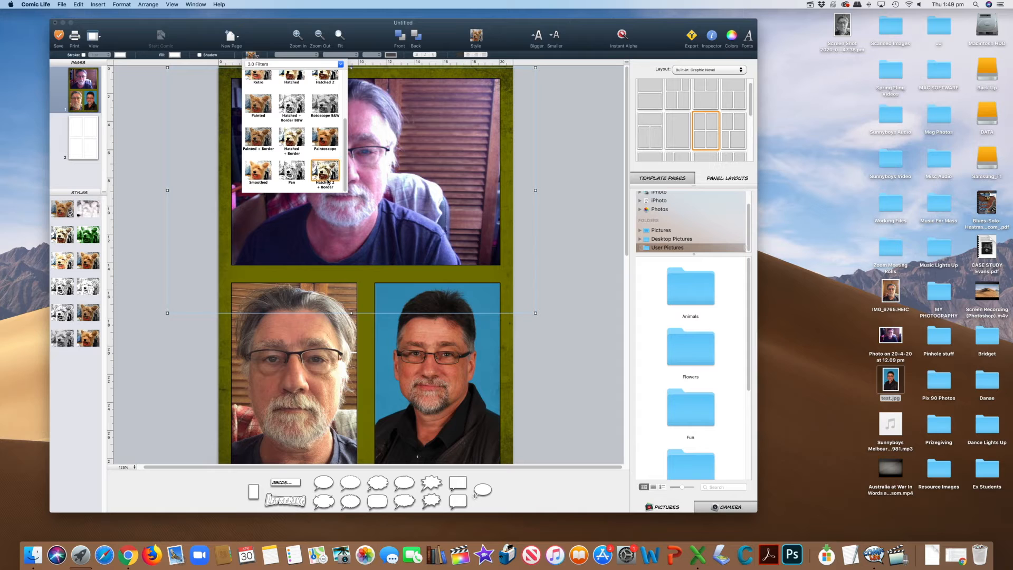
pyautogui.scroll(3, 296, 149)
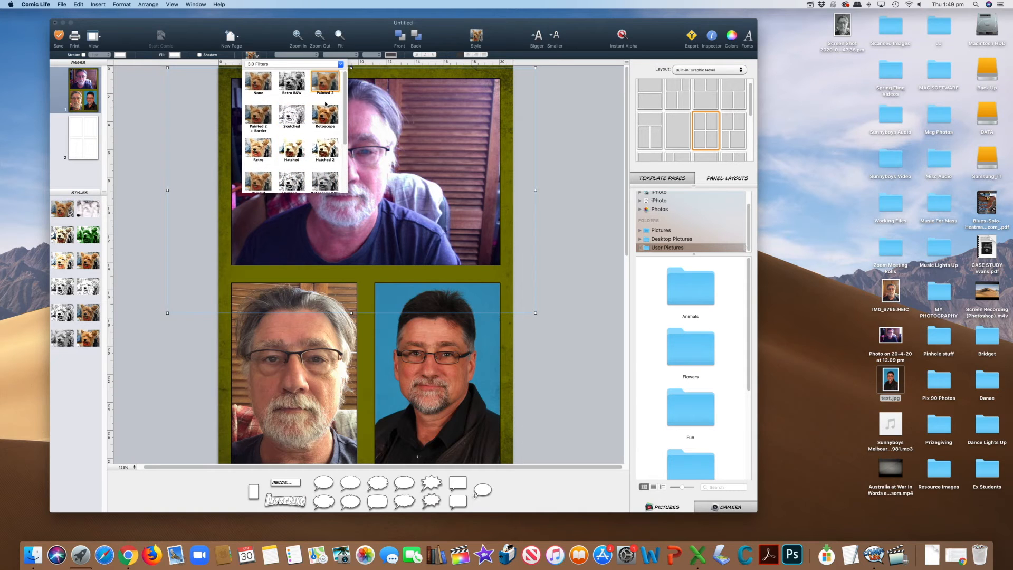
pyautogui.click(294, 85)
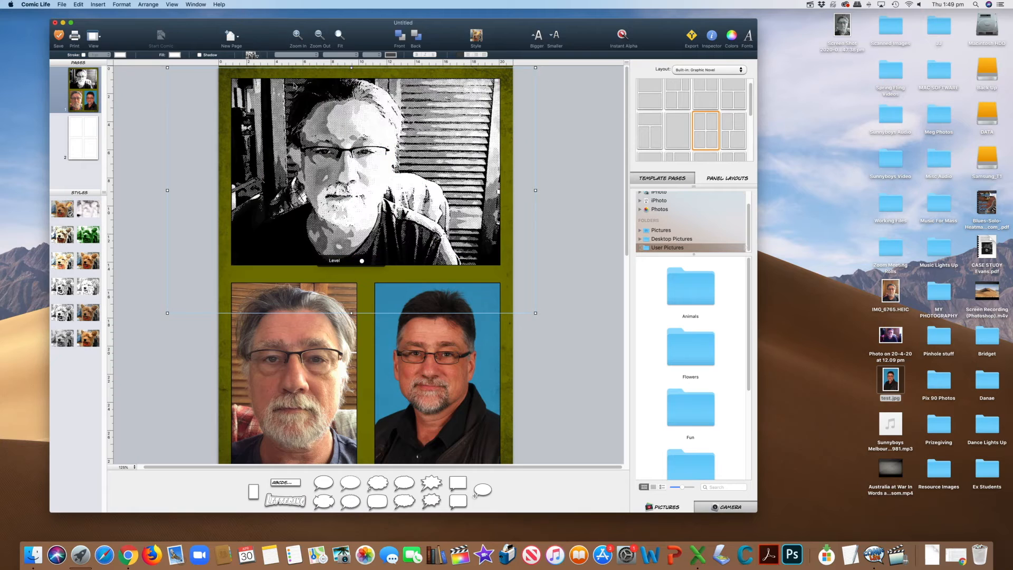
# Try the Painted 2 filter on the upper panel's photo and vary its effect level up and down.
pyautogui.click(259, 58)
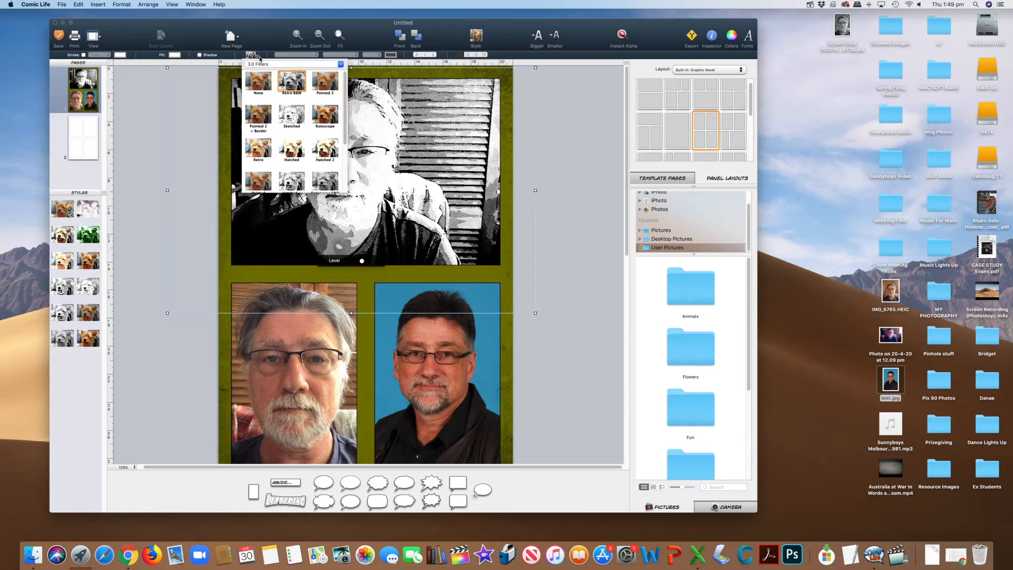
pyautogui.click(325, 82)
pyautogui.click(259, 58)
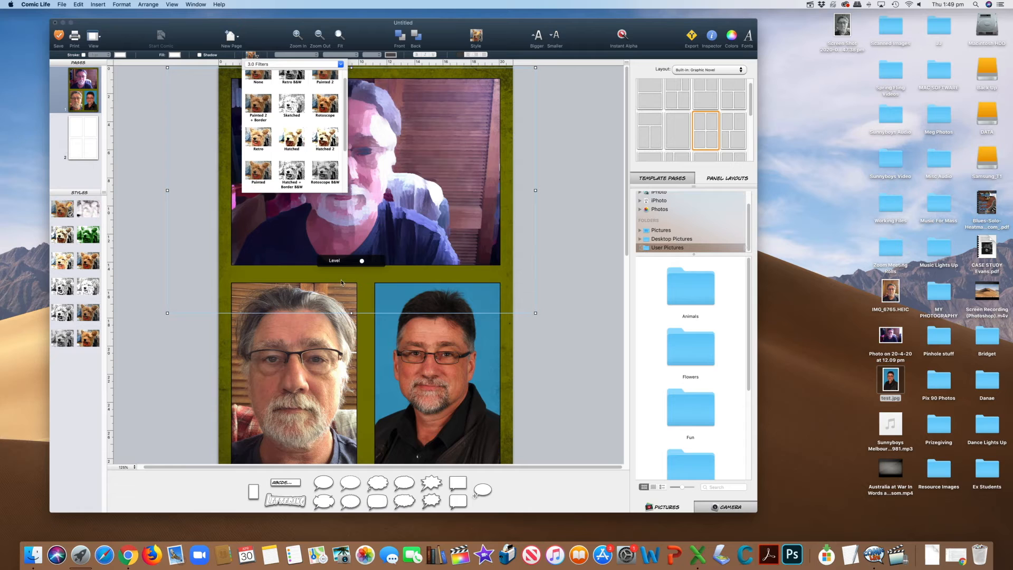
pyautogui.click(361, 266)
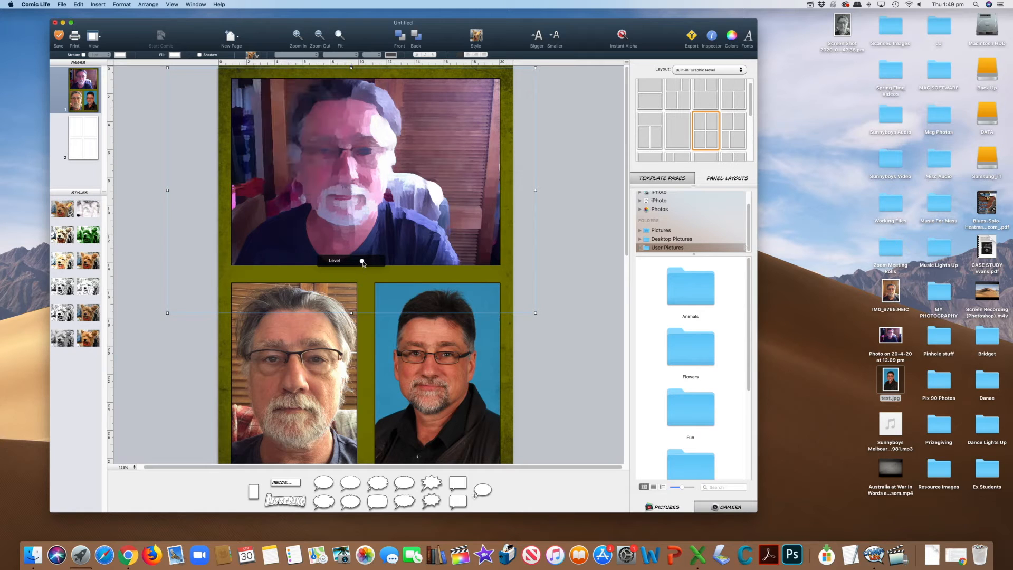
pyautogui.moveTo(361, 261)
pyautogui.mouseDown()
pyautogui.moveTo(344, 263)
pyautogui.moveTo(374, 266)
pyautogui.mouseUp()
pyautogui.moveTo(368, 264); pyautogui.dragTo(356, 263)
# Apply the hatched colour drawing style to the upper panel's photo and lower its effect level slightly.
pyautogui.rightClick(71, 240)
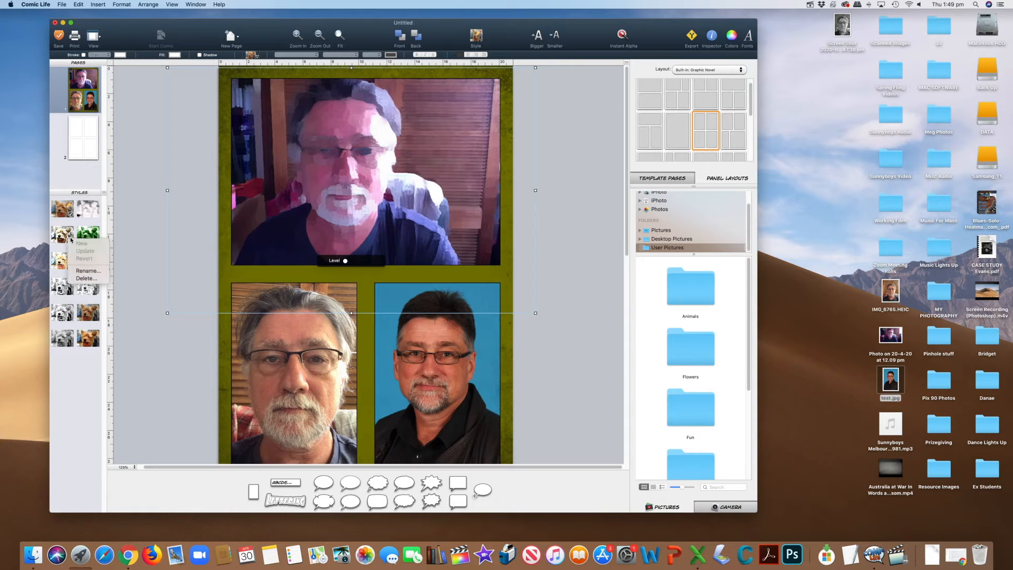
pyautogui.click(66, 235)
pyautogui.click(66, 236)
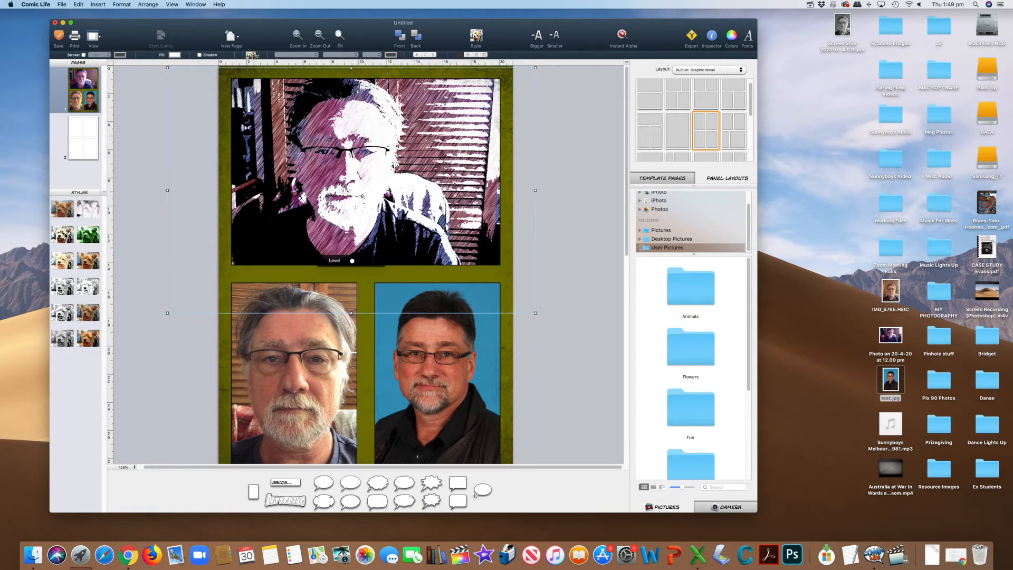
pyautogui.moveTo(351, 261); pyautogui.dragTo(348, 262)
# Apply the Retro B&W filter to the photo in the lower-left panel and reduce its effect level to near the minimum.
pyautogui.click(313, 351)
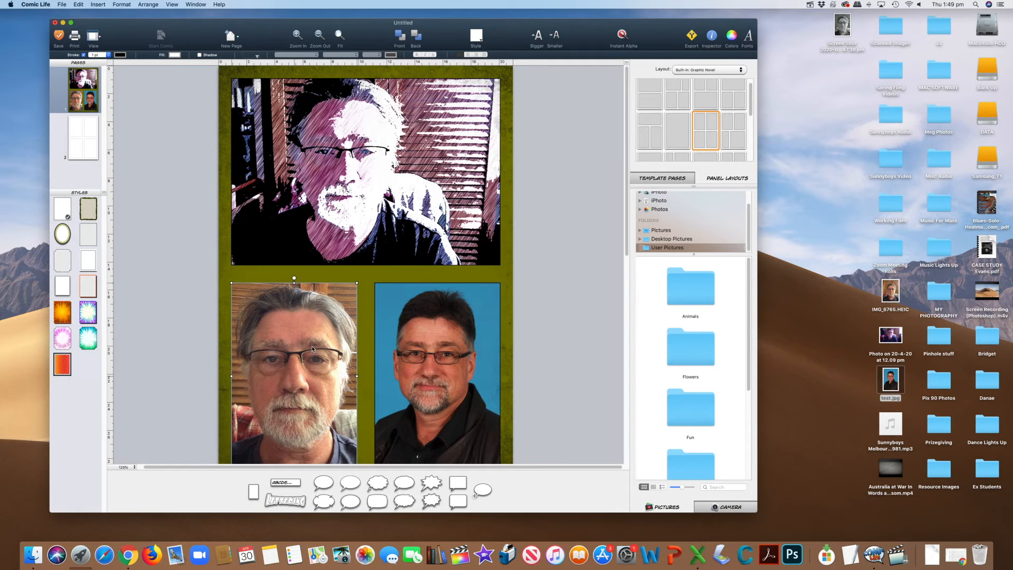
pyautogui.click(313, 348)
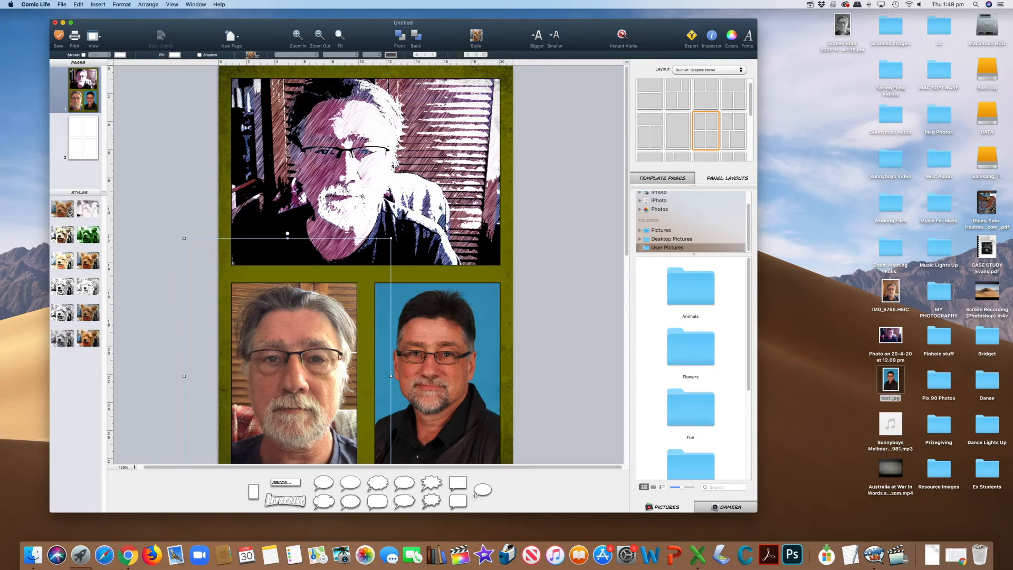
pyautogui.click(258, 57)
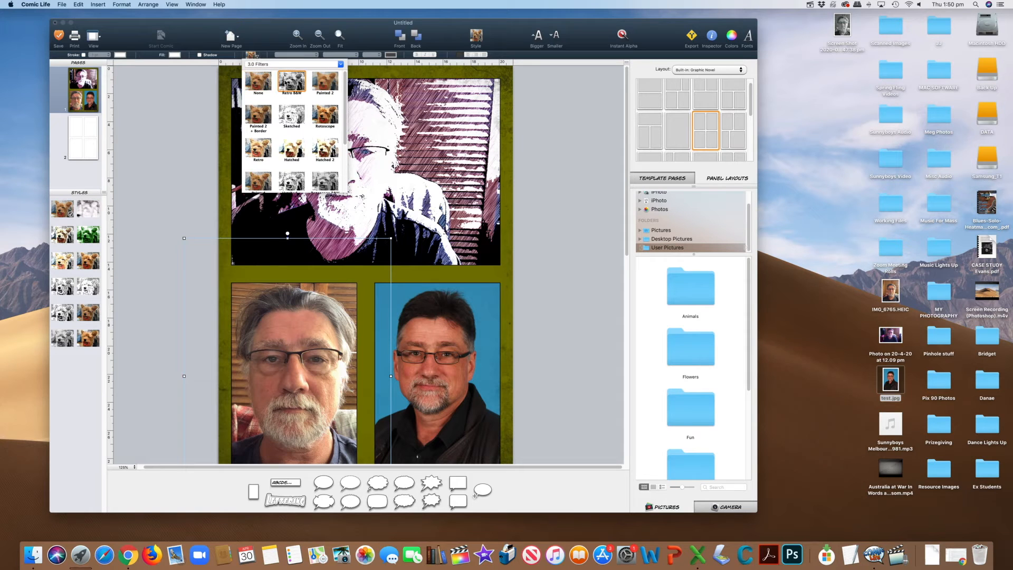
pyautogui.click(299, 86)
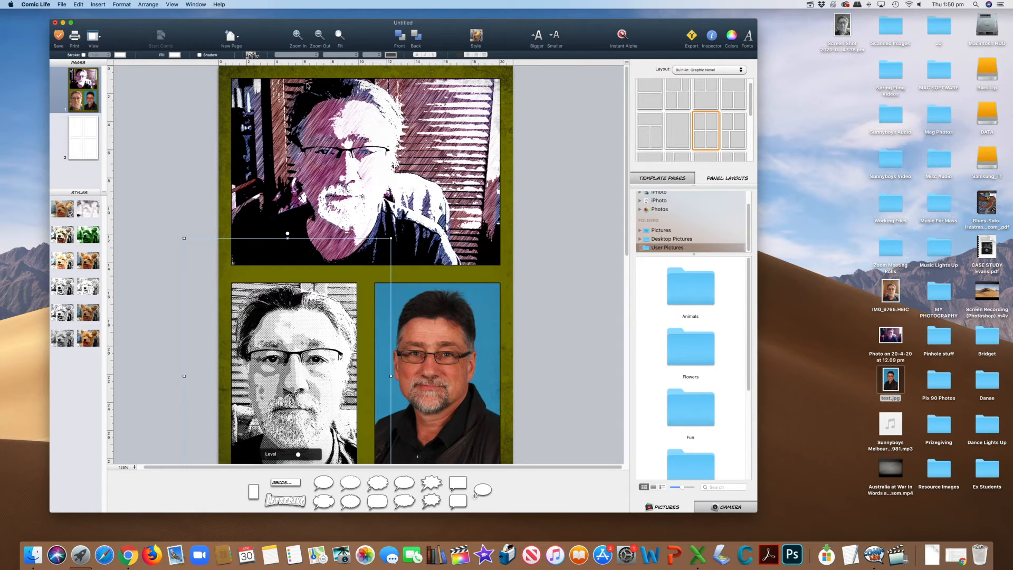
pyautogui.click(309, 456)
pyautogui.moveTo(310, 457); pyautogui.dragTo(276, 460)
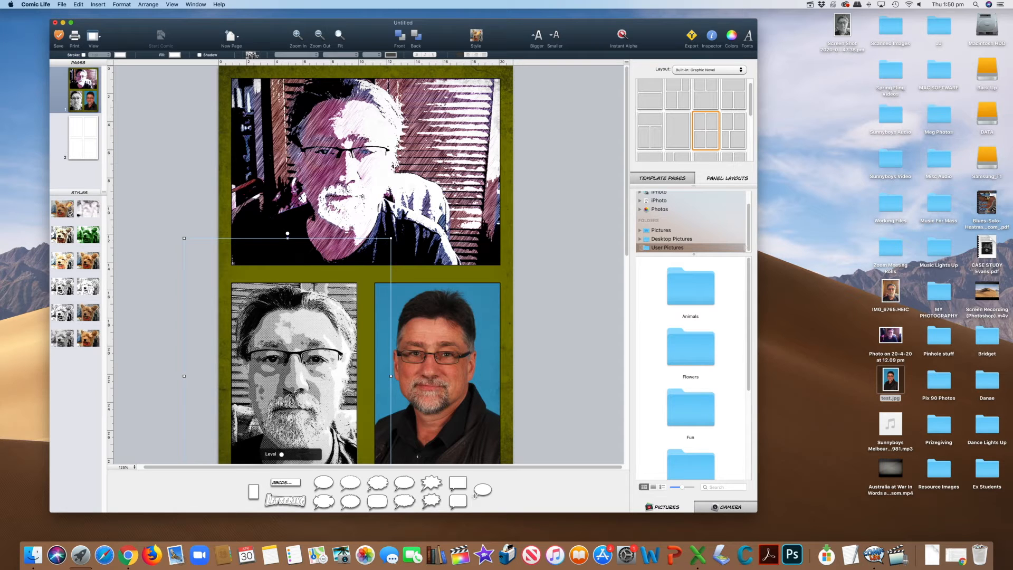
# Apply the last painted colour style to the photo in the lower-right panel, lower its effect level slightly and deselect the photo.
pyautogui.click(481, 349)
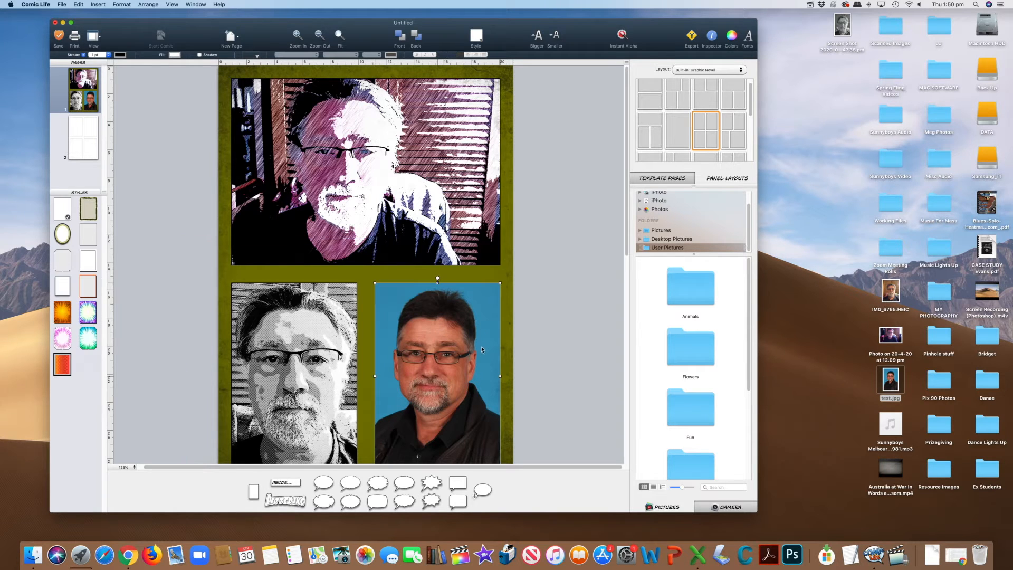
pyautogui.click(477, 351)
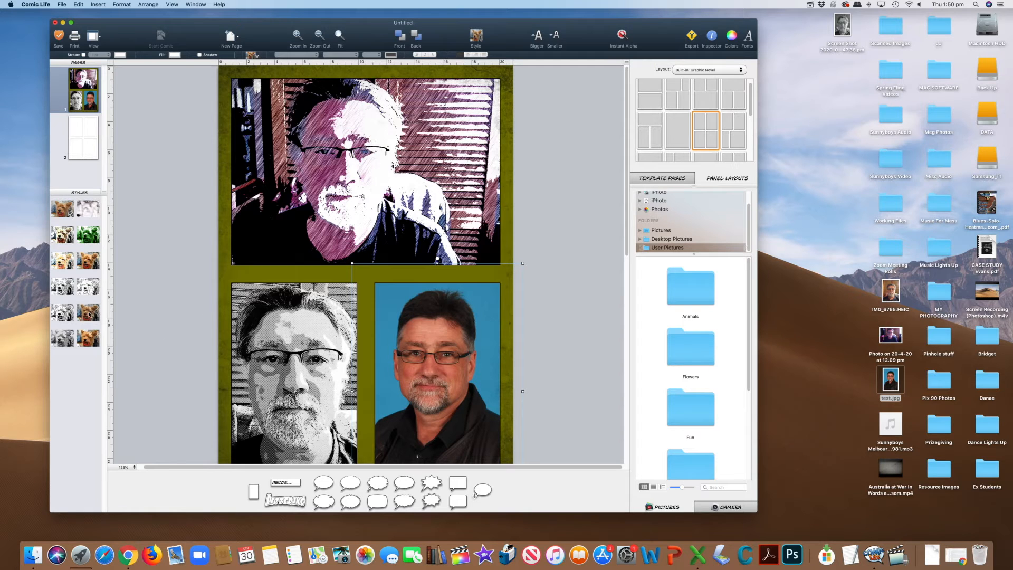
pyautogui.click(90, 344)
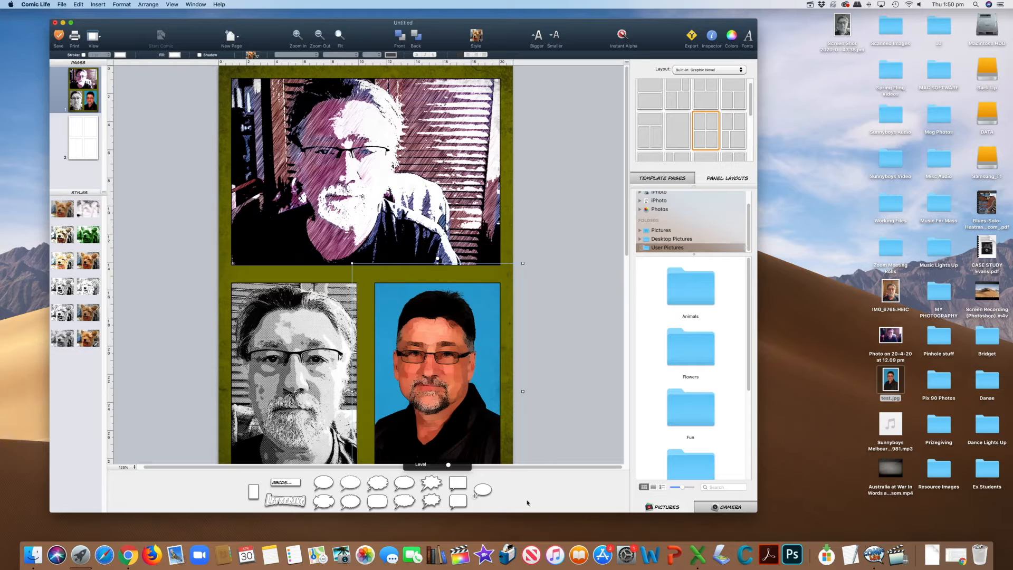
pyautogui.moveTo(442, 467); pyautogui.dragTo(435, 467)
pyautogui.click(569, 455)
pyautogui.scroll(-5, 557, 402)
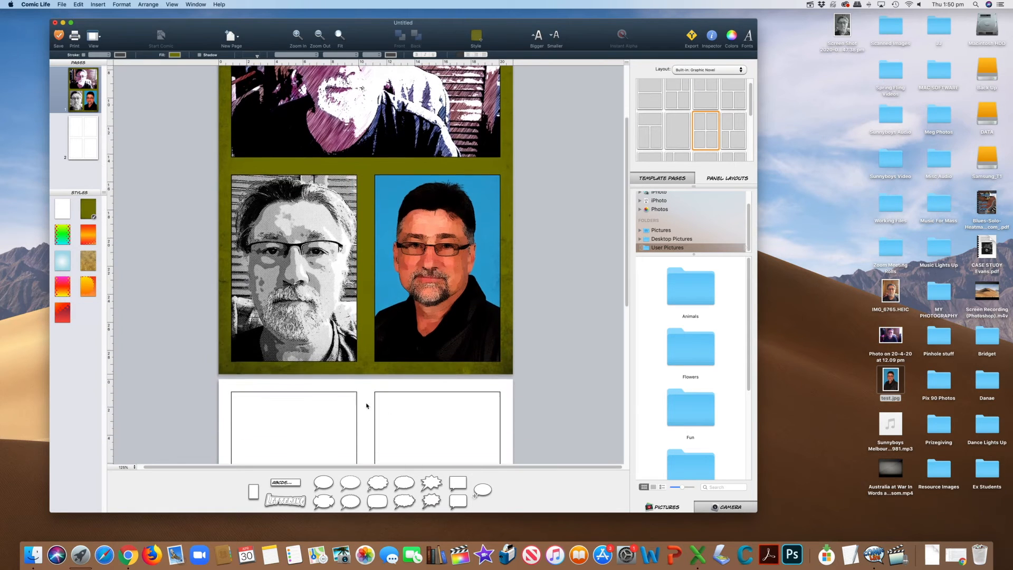
# Delete the second page of empty panels from the comic.
pyautogui.scroll(-2, 585, 385)
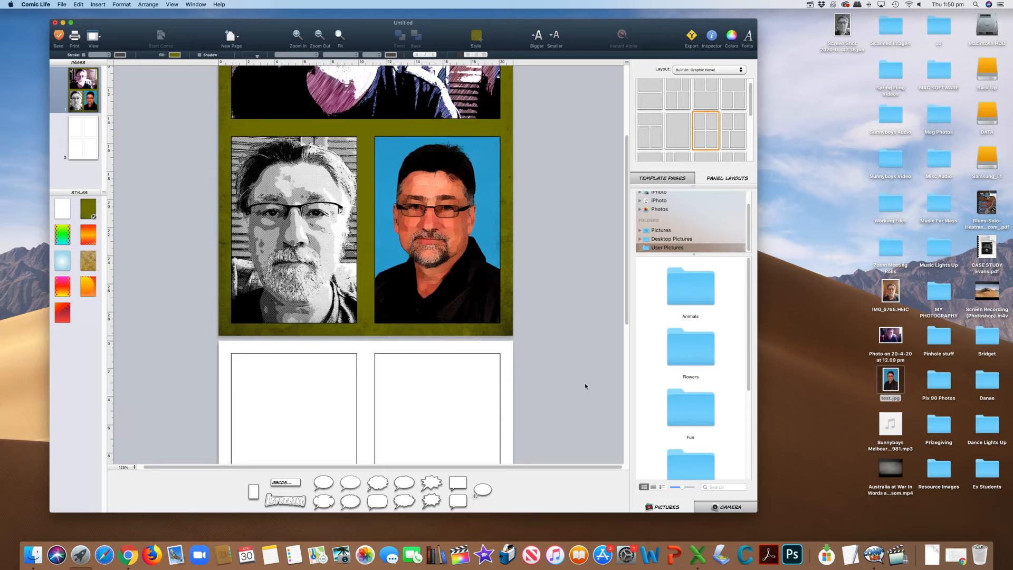
pyautogui.scroll(4, 585, 385)
pyautogui.scroll(-9, 585, 386)
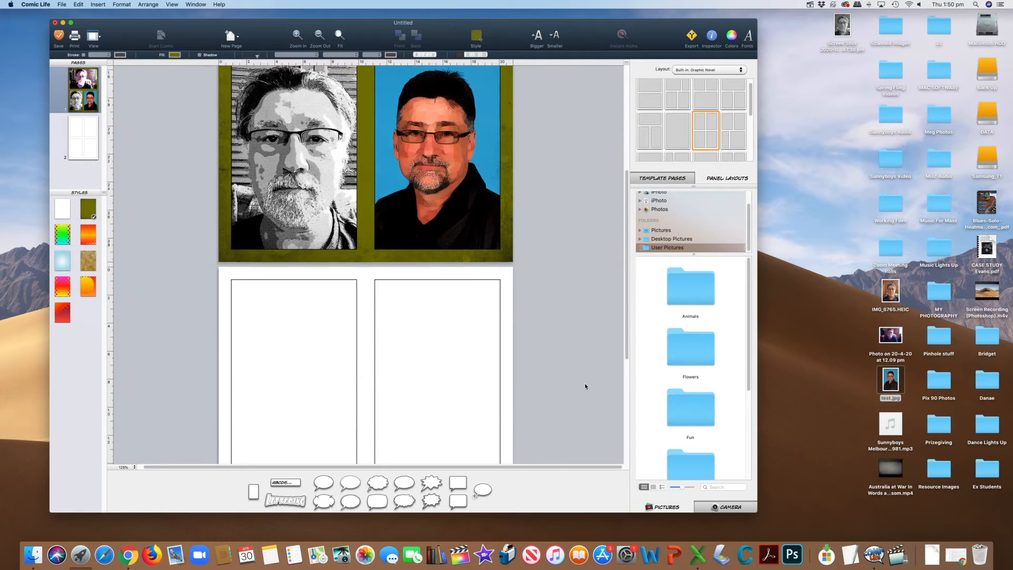
pyautogui.click(507, 359)
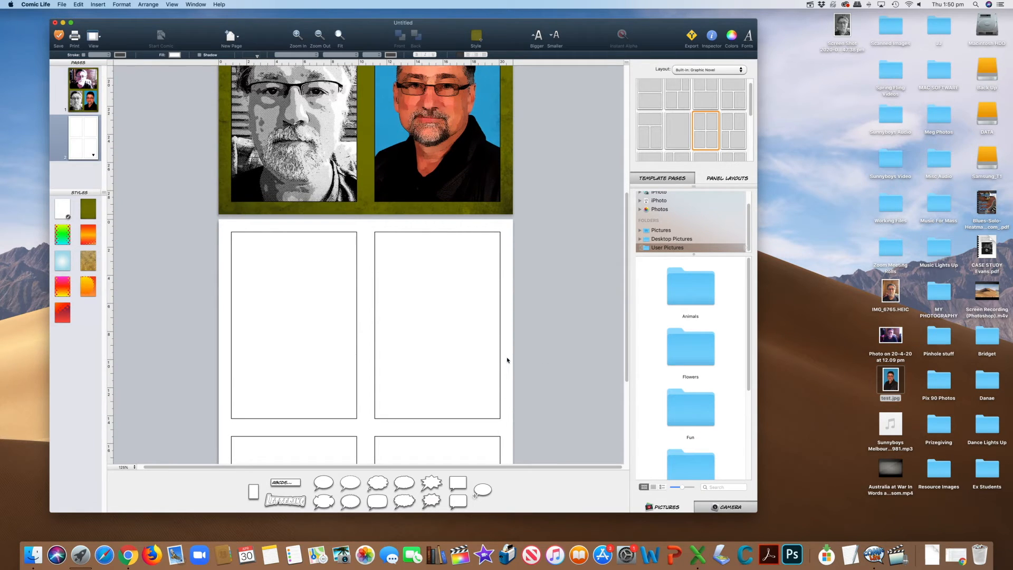
pyautogui.rightClick(83, 142)
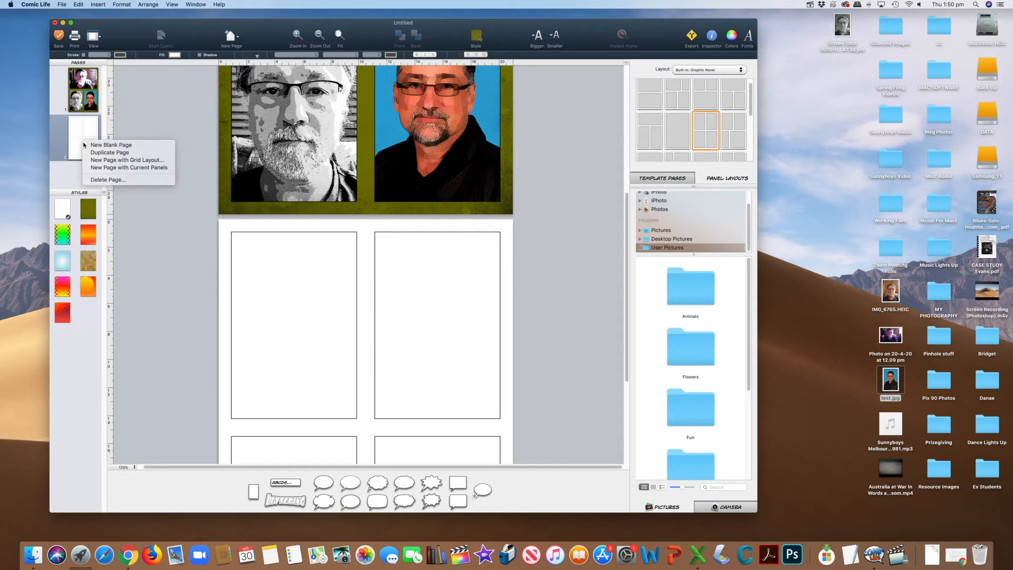
pyautogui.click(108, 179)
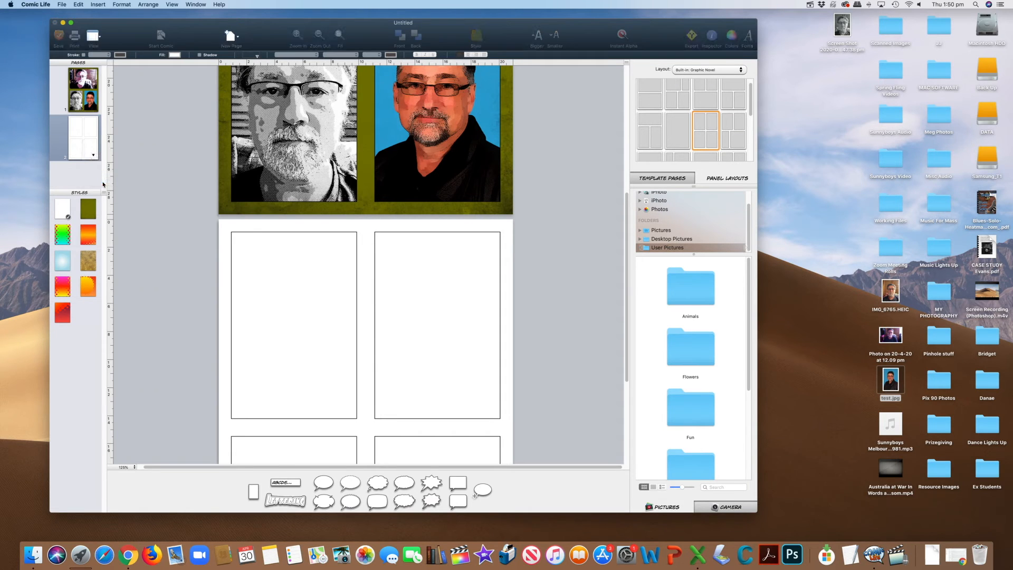
pyautogui.click(467, 92)
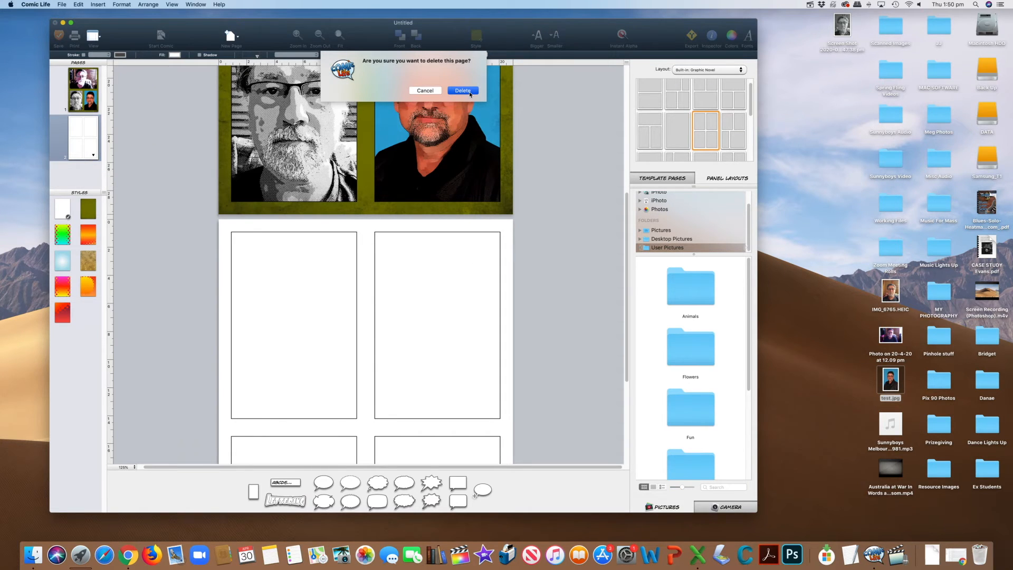
pyautogui.rightClick(78, 99)
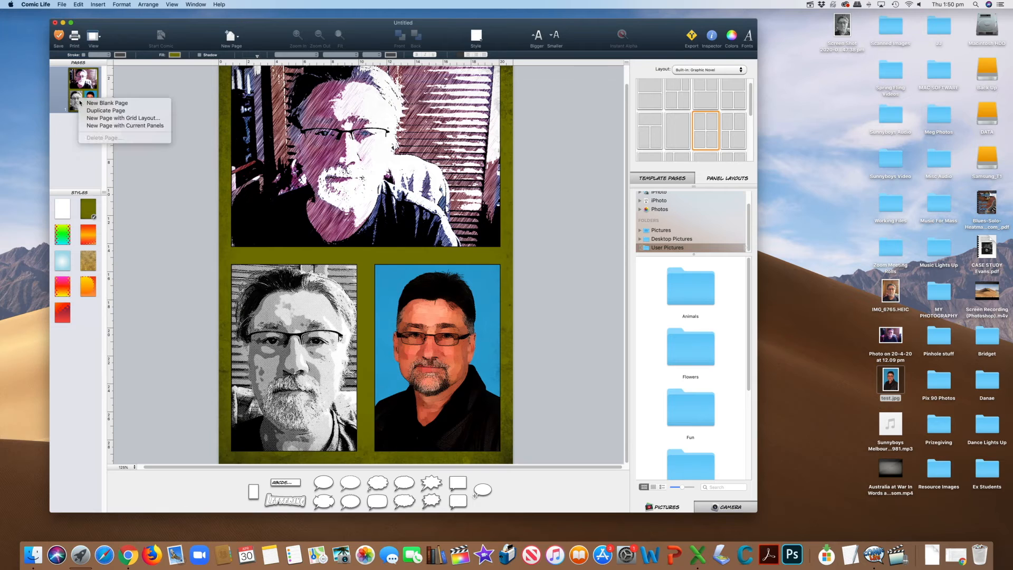
pyautogui.click(117, 118)
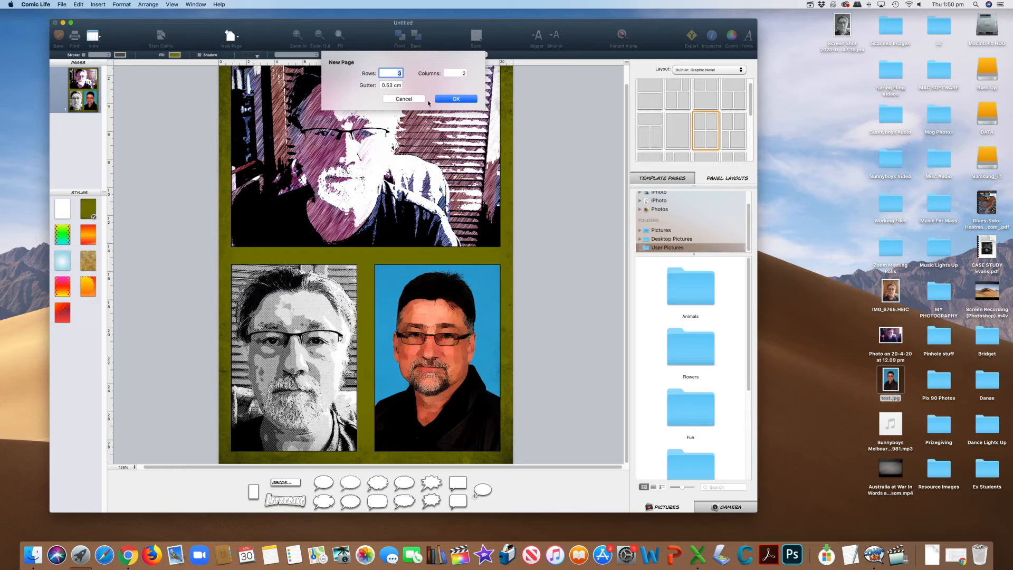
pyautogui.click(454, 98)
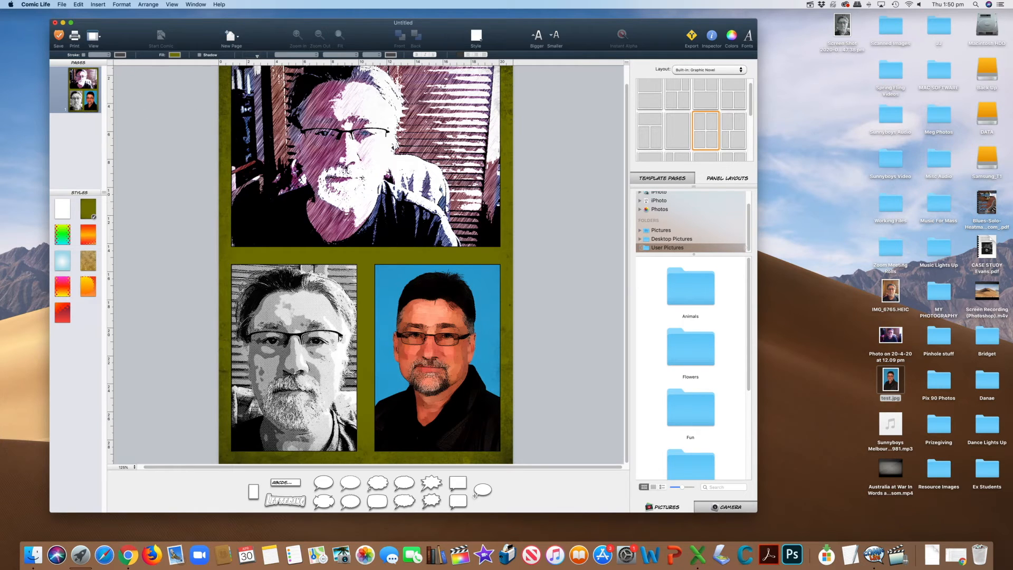
# Add a lettering object at the top of the upper panel and give it the pale yellow style with dark outline.
pyautogui.scroll(2, 349, 167)
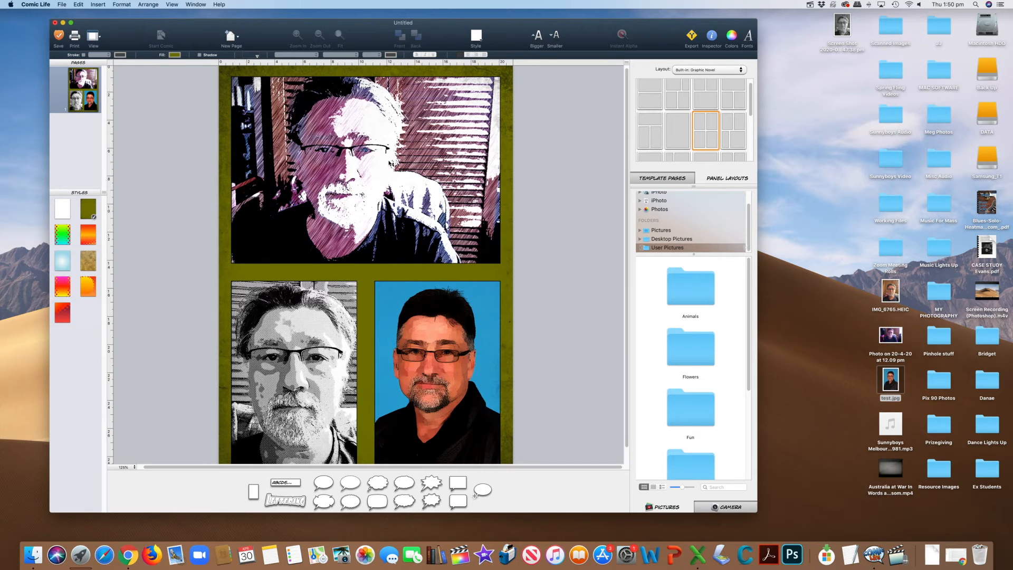
pyautogui.scroll(1, 389, 164)
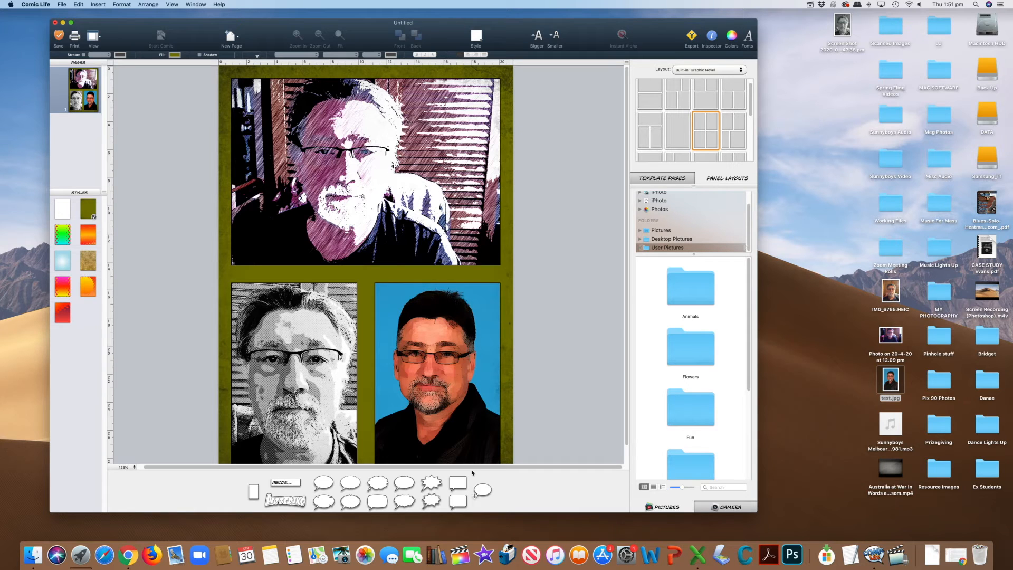
pyautogui.moveTo(285, 508); pyautogui.dragTo(358, 90)
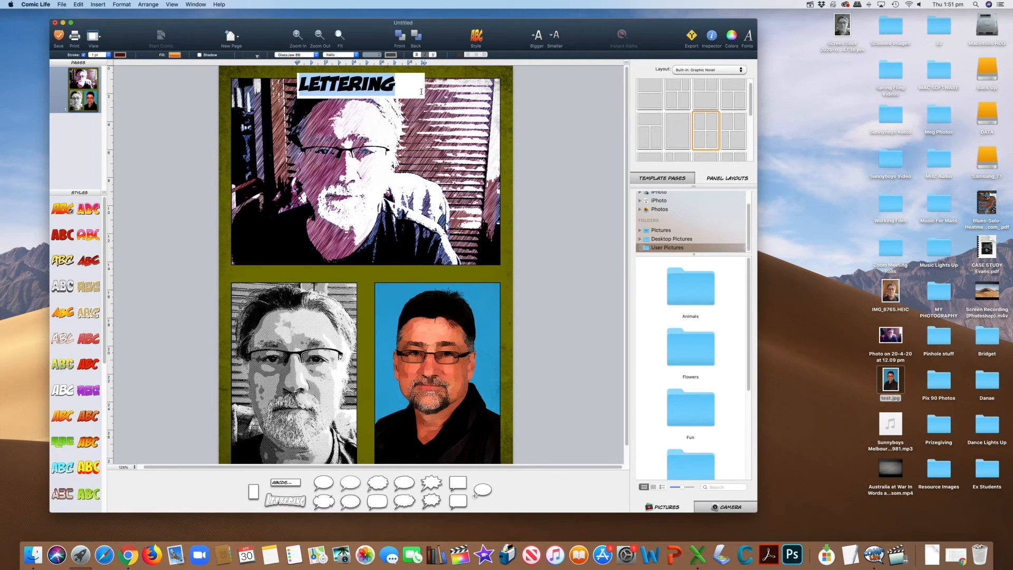
pyautogui.click(484, 37)
pyautogui.click(532, 87)
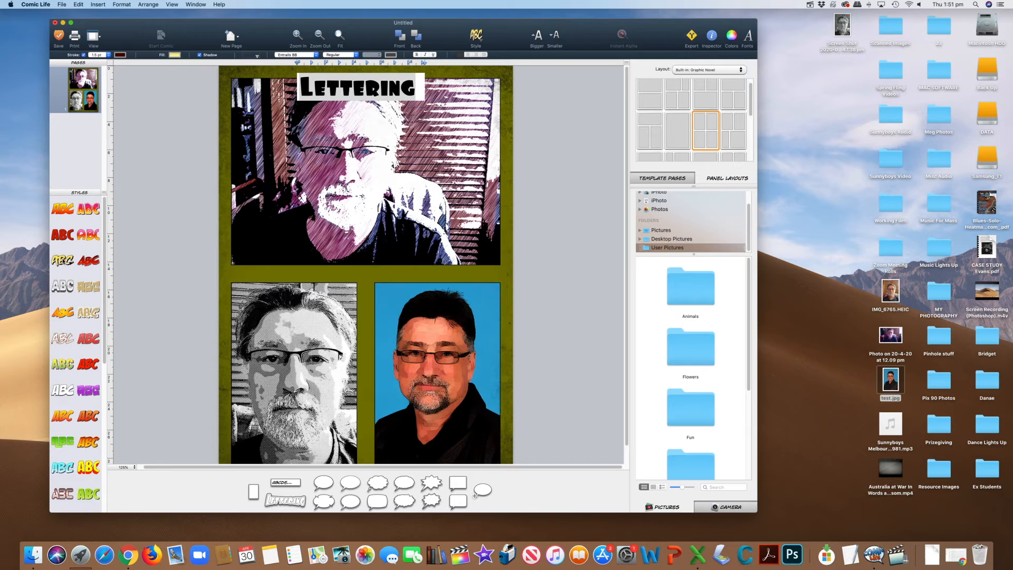
pyautogui.click(391, 88)
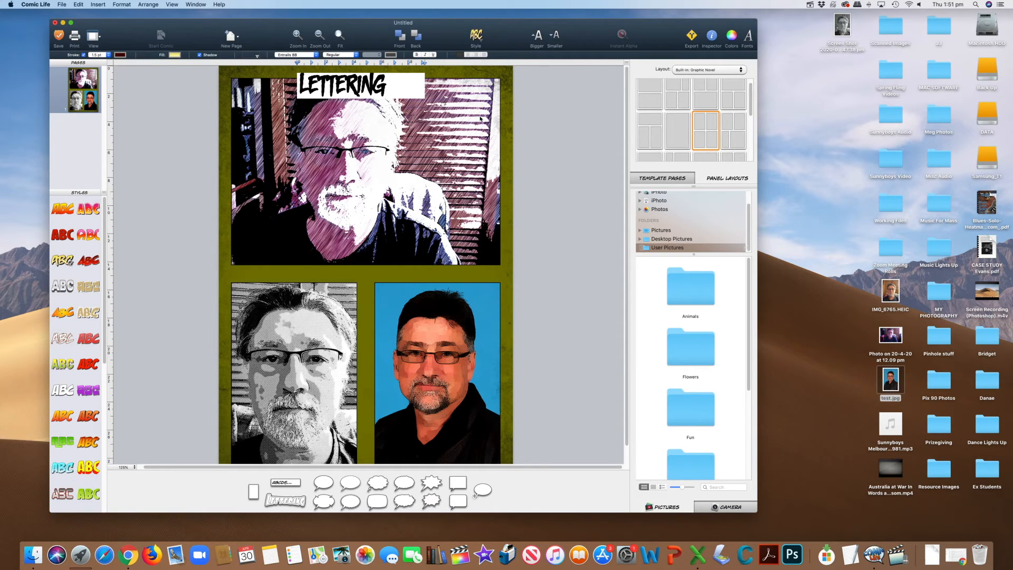
pyautogui.click(541, 125)
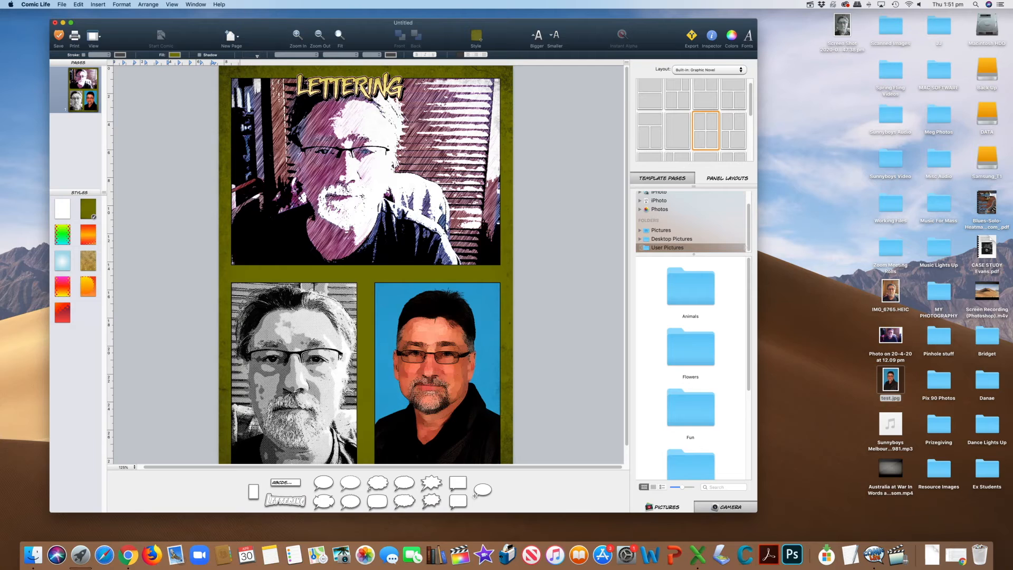
# Replace the lettering's text with "TITLE HERE" and enlarge it to span most of the upper panel's width.
pyautogui.moveTo(361, 84); pyautogui.dragTo(348, 84)
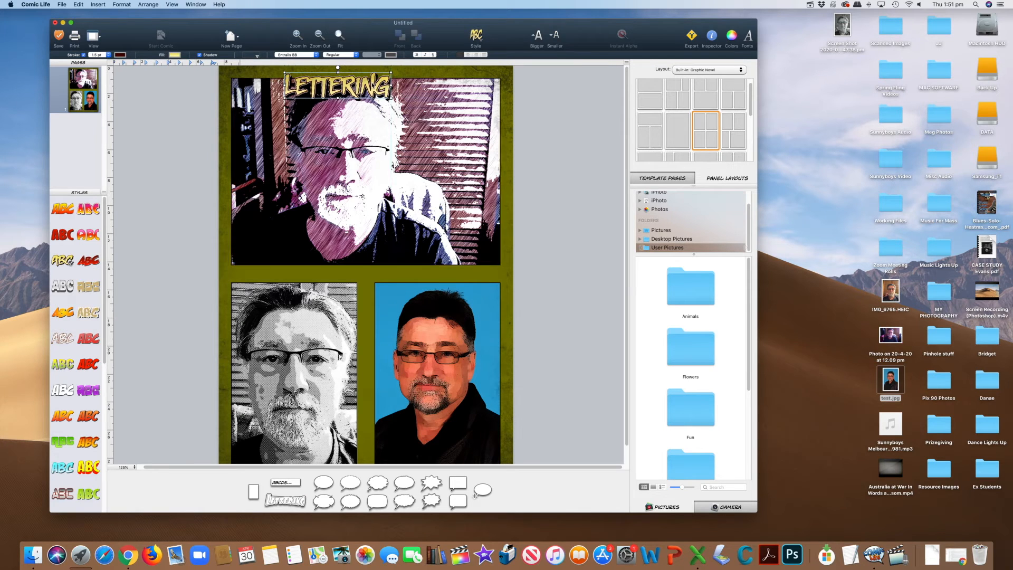
pyautogui.doubleClick(386, 92)
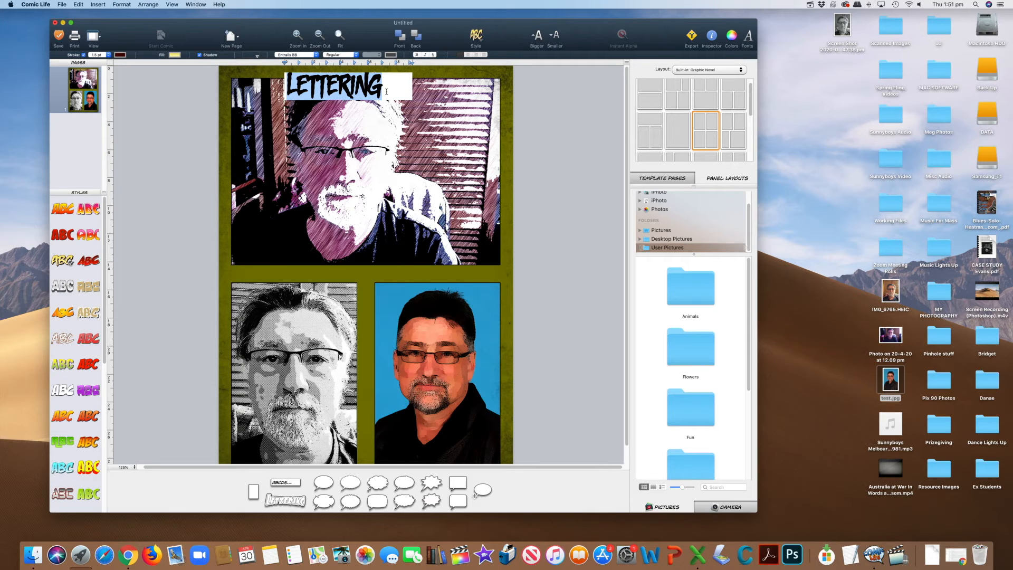
pyautogui.press('BackSpace')
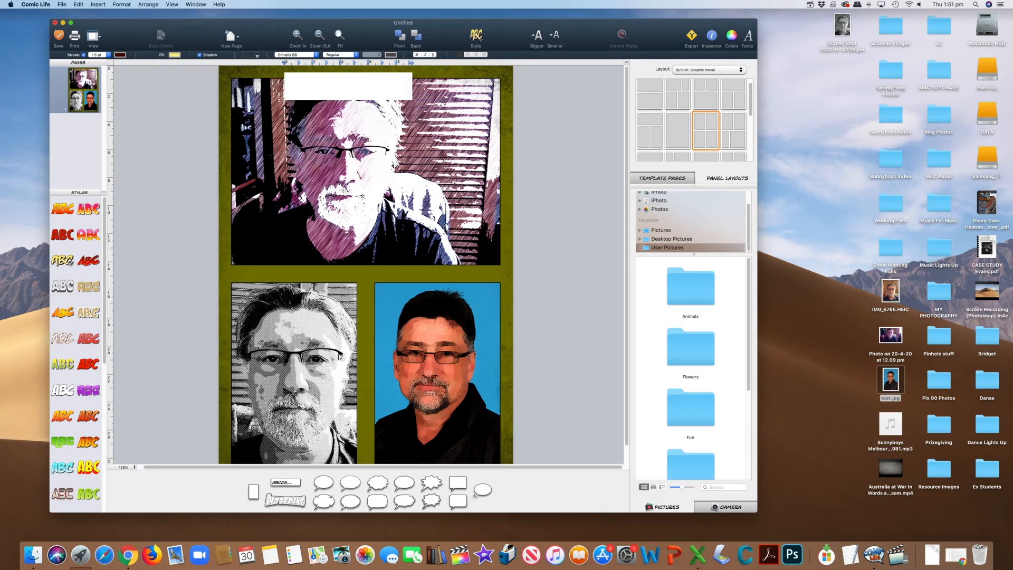
pyautogui.write('TITLE HERE')
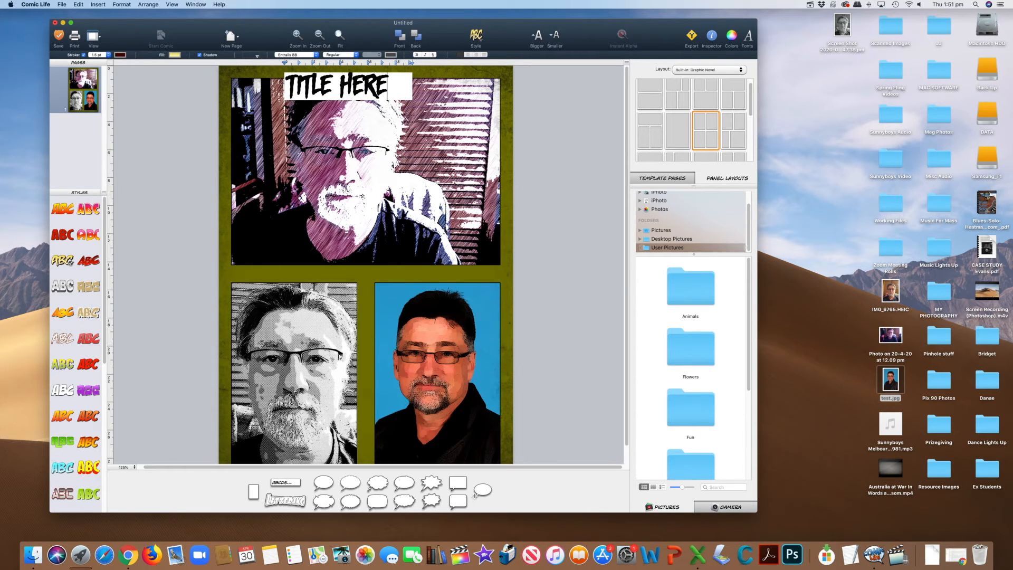
pyautogui.click(430, 111)
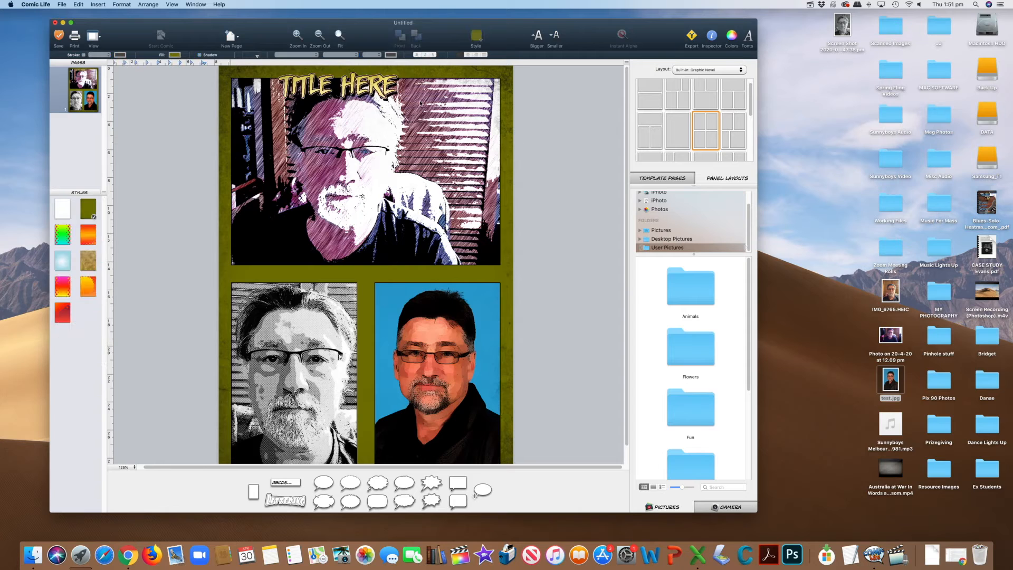
pyautogui.click(387, 91)
pyautogui.moveTo(398, 98); pyautogui.dragTo(410, 117)
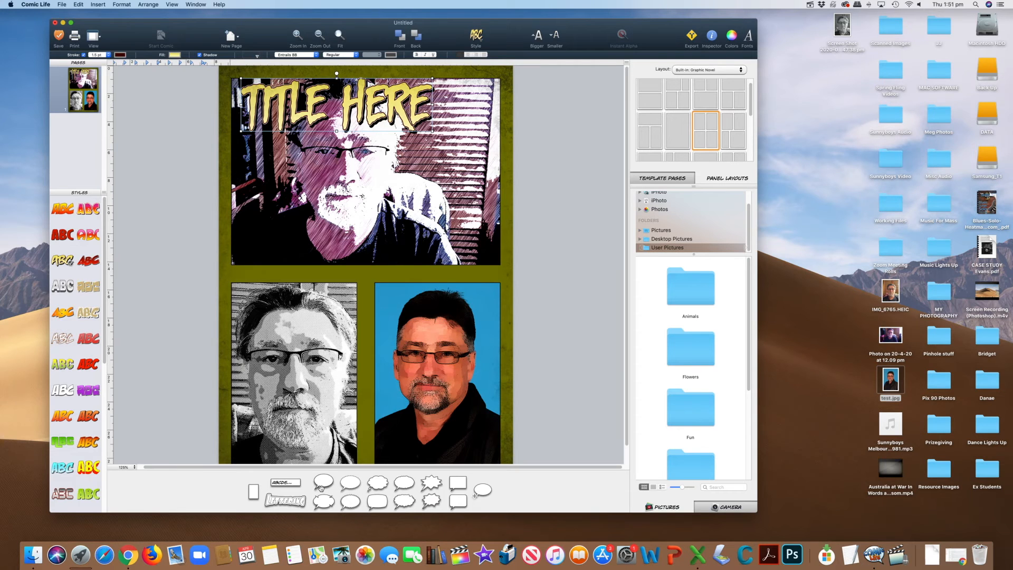
# Add an oval speech balloon at the upper right corner of the lower-left panel, keeping its placeholder text.
pyautogui.moveTo(330, 488); pyautogui.dragTo(338, 306)
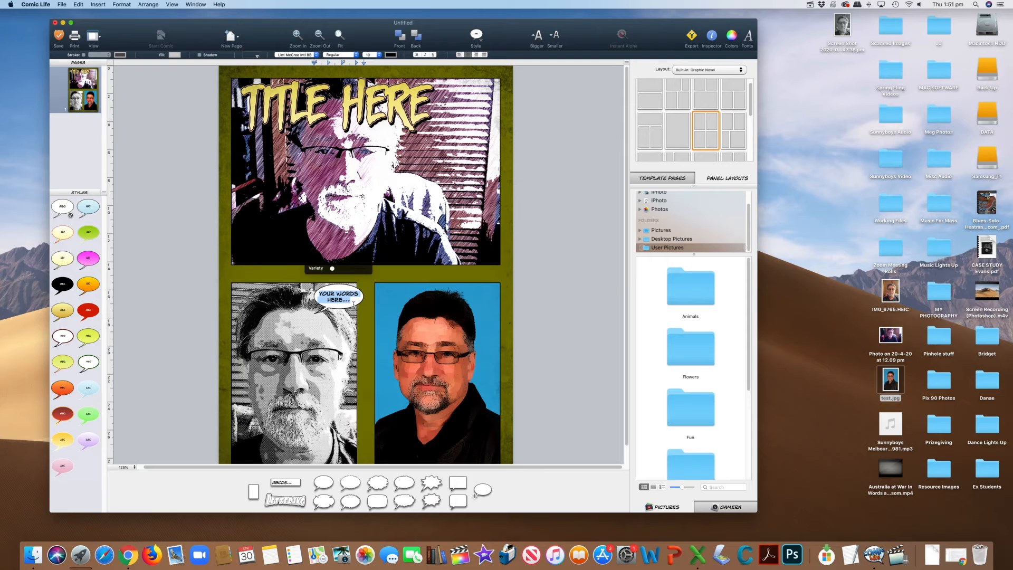
pyautogui.click(360, 309)
pyautogui.click(363, 311)
pyautogui.click(364, 311)
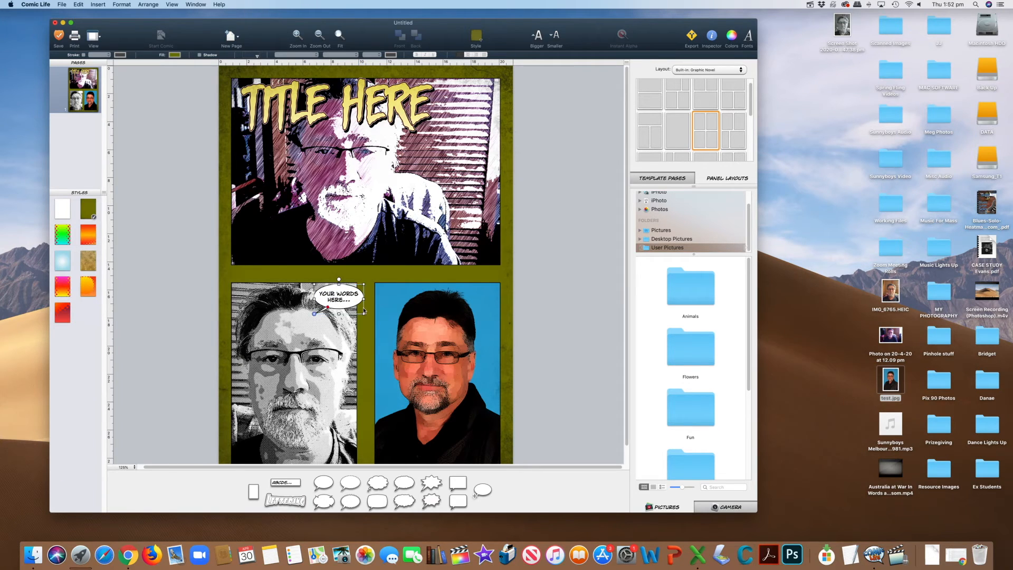
# Enlarge the speech balloon in the lower-left panel and extend its tail down to the man's mouth.
pyautogui.moveTo(364, 315); pyautogui.dragTo(377, 336)
pyautogui.moveTo(380, 338); pyautogui.dragTo(380, 332)
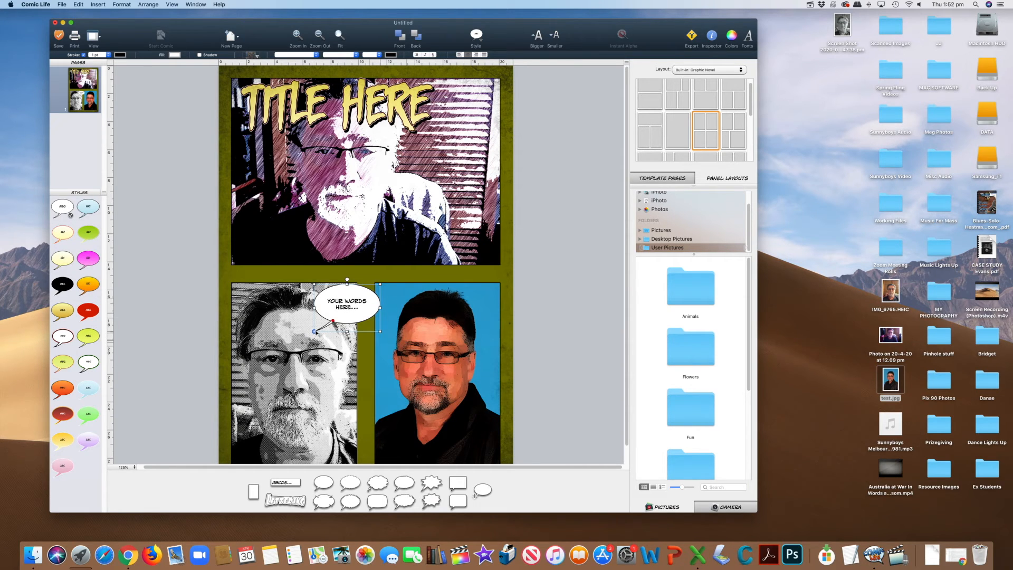
pyautogui.moveTo(315, 331); pyautogui.dragTo(340, 348)
pyautogui.moveTo(341, 349); pyautogui.dragTo(327, 404)
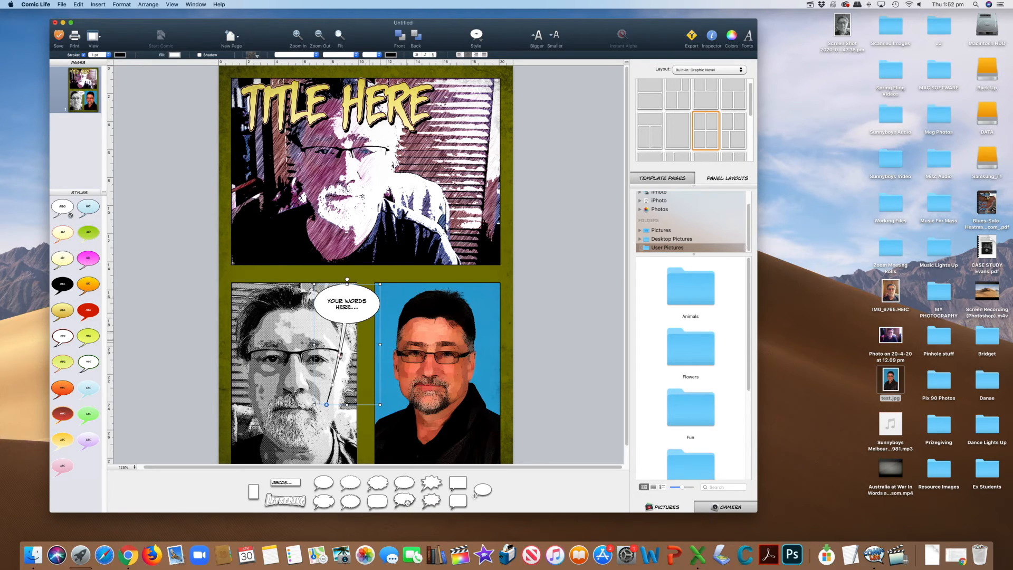
# Add cloud thought balloons to the upper and lower-right panels, then enlarge the lower-right one and point its tail at the man's head.
pyautogui.doubleClick(378, 483)
pyautogui.moveTo(377, 484); pyautogui.dragTo(471, 300)
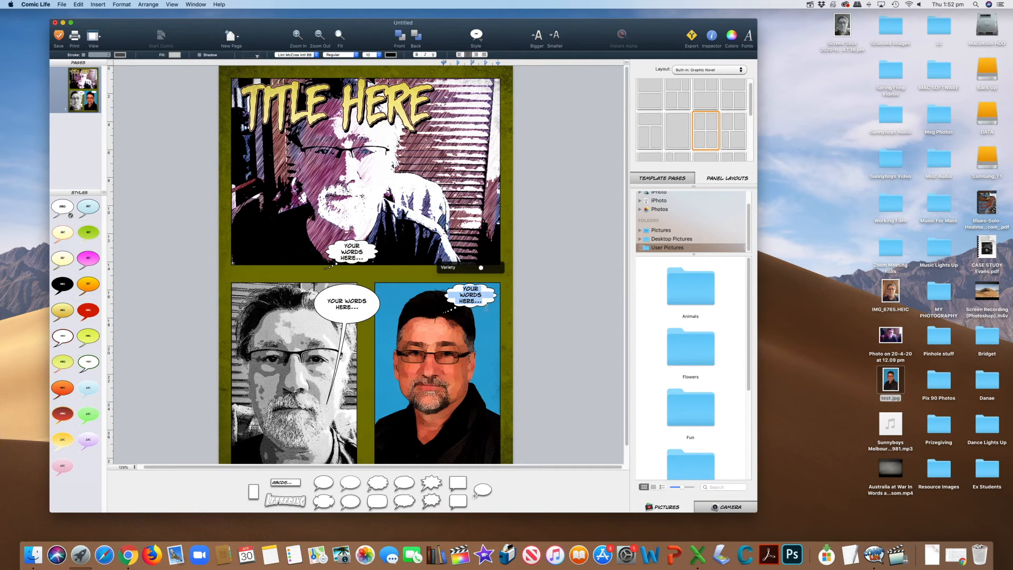
pyautogui.click(491, 309)
pyautogui.moveTo(491, 307); pyautogui.dragTo(469, 340)
pyautogui.click(519, 341)
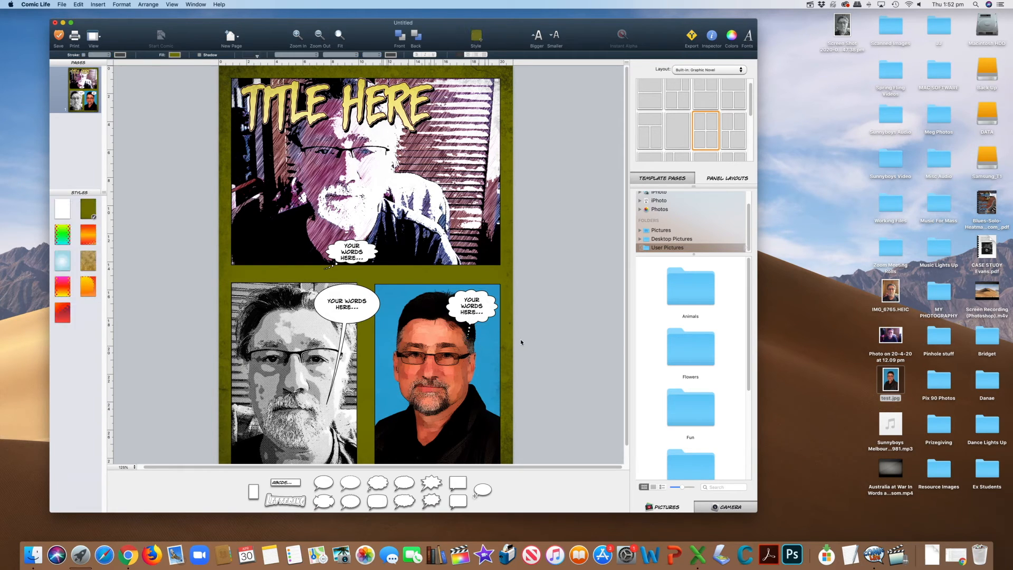
# Change the lower-right thought balloon's font to DigitalStrip and turn on its shadow.
pyautogui.scroll(-1, 489, 318)
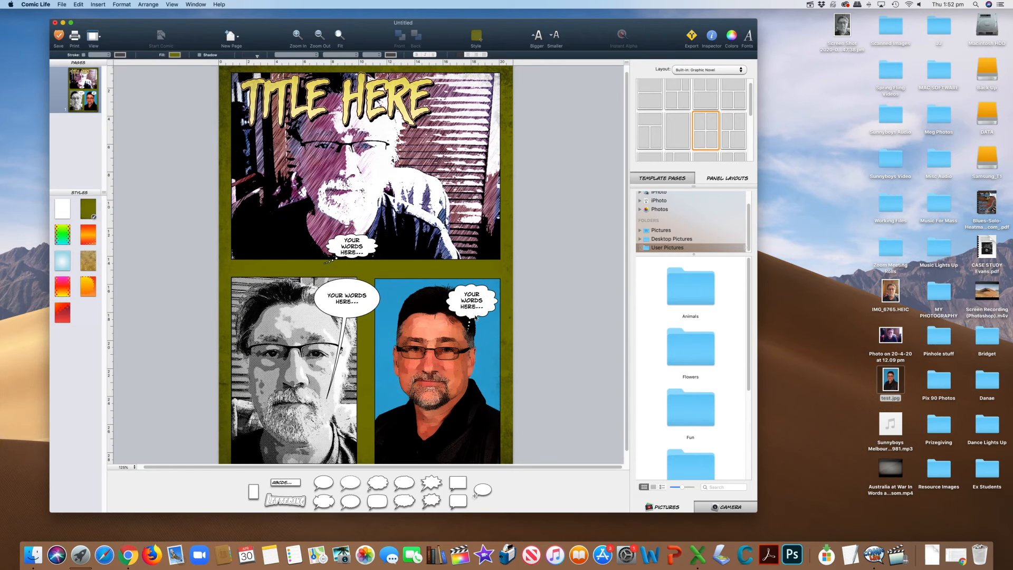
pyautogui.click(472, 310)
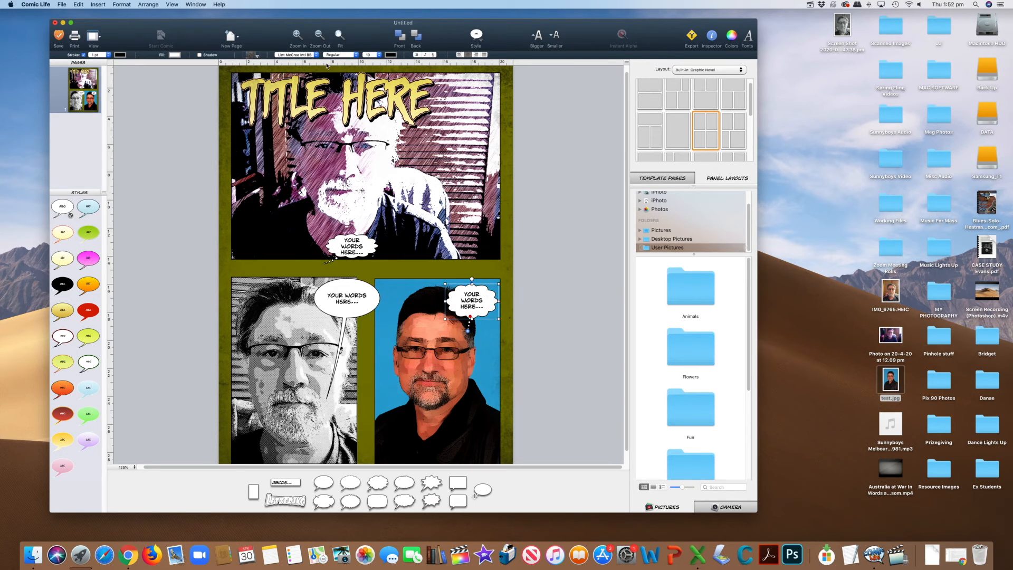
pyautogui.click(295, 55)
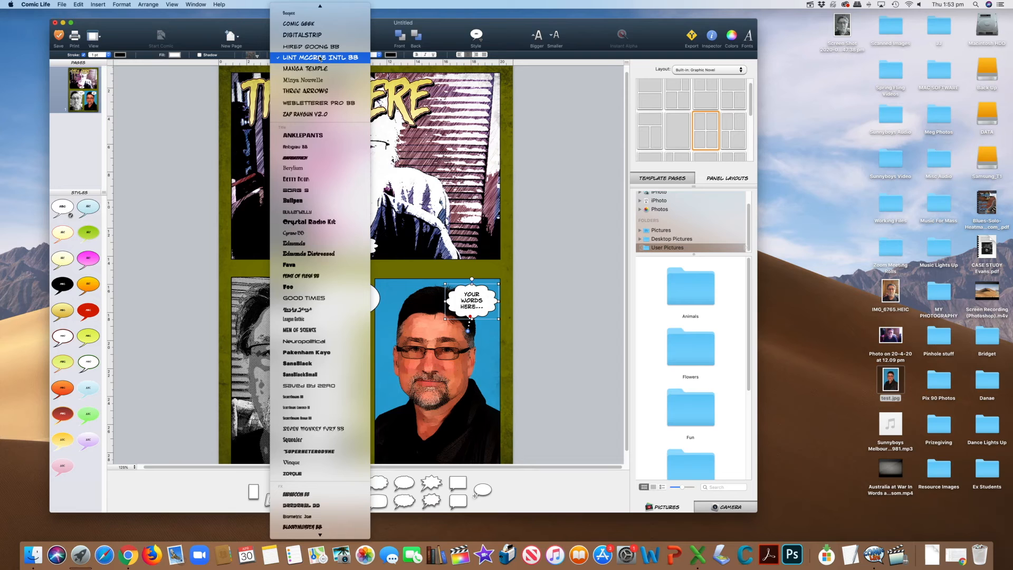
pyautogui.click(314, 36)
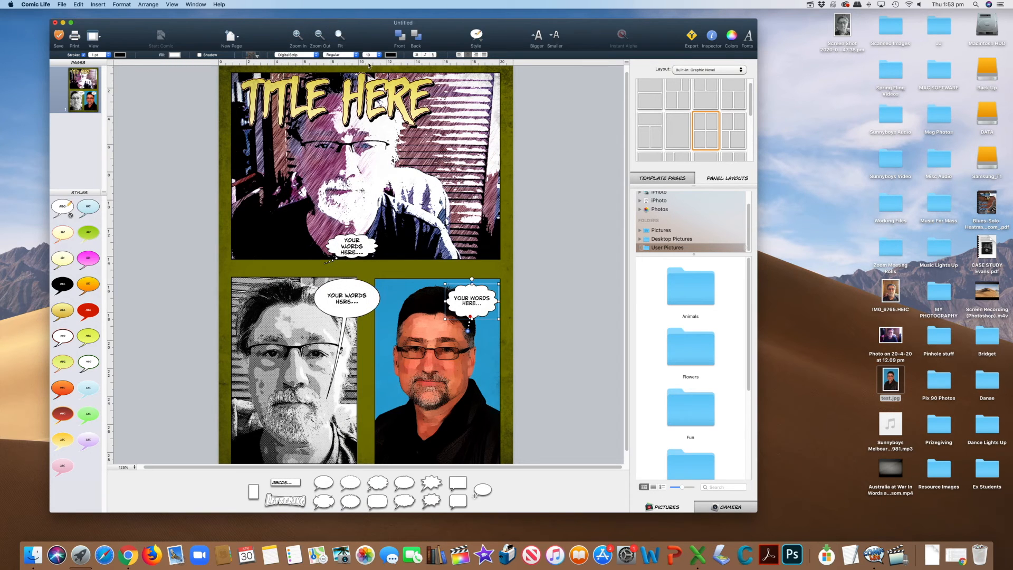
pyautogui.click(203, 57)
# Turn on the shadow for the speech balloon in the lower-left panel.
pyautogui.click(358, 306)
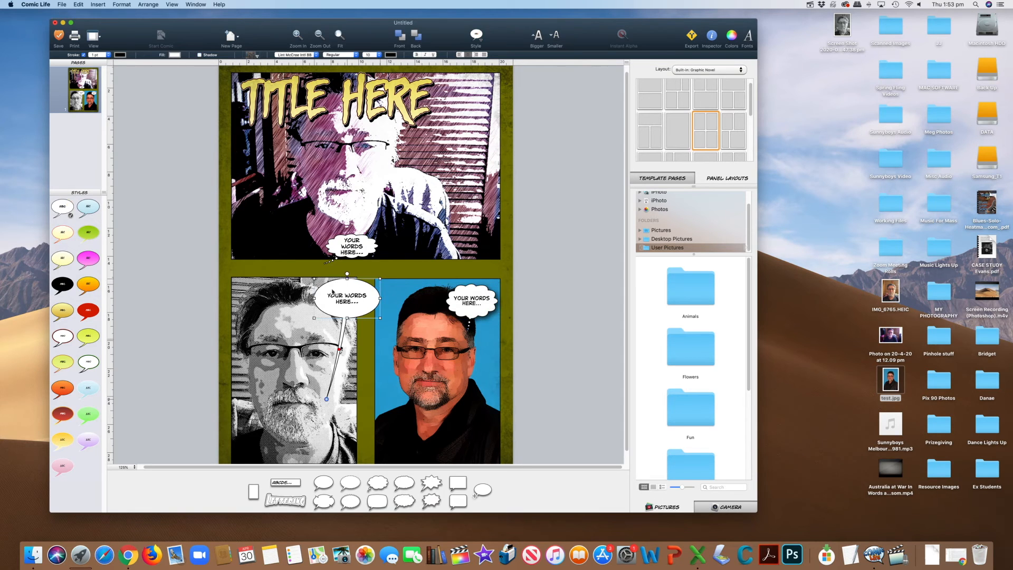
pyautogui.click(200, 56)
# Try a purple fill on the lower-left speech balloon, then set its fill back to white.
pyautogui.click(175, 56)
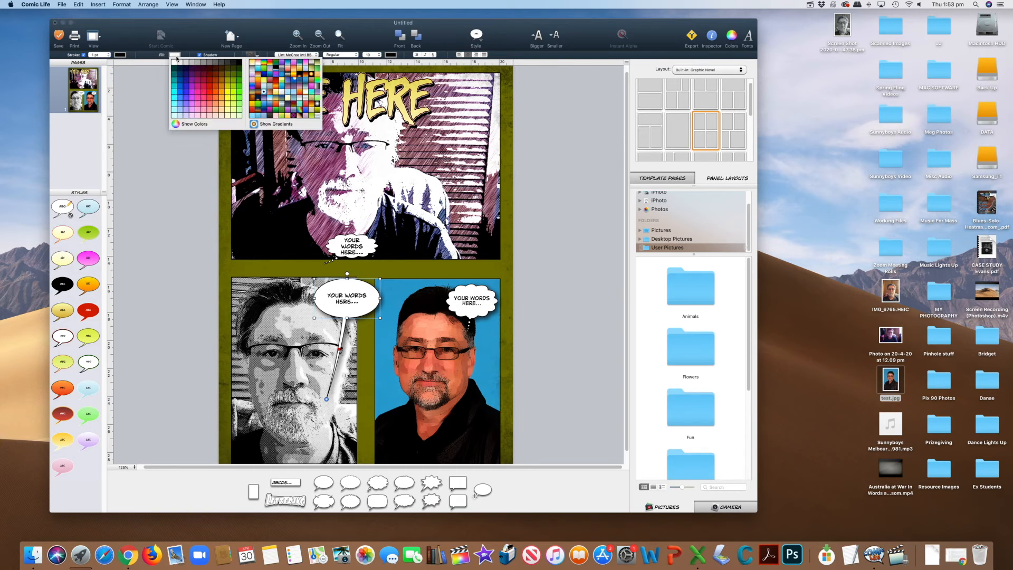
pyautogui.click(193, 79)
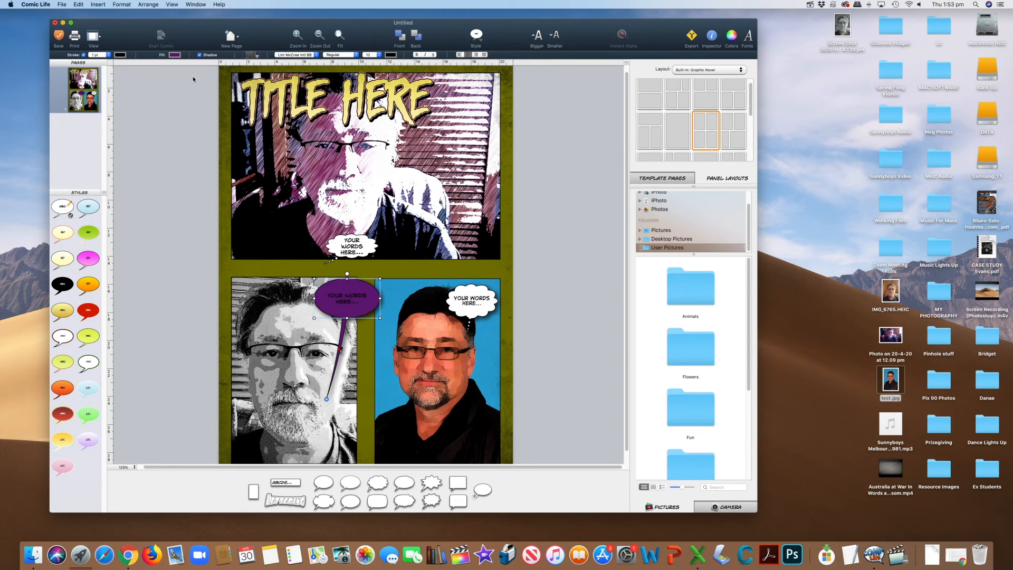
pyautogui.click(184, 57)
pyautogui.click(178, 65)
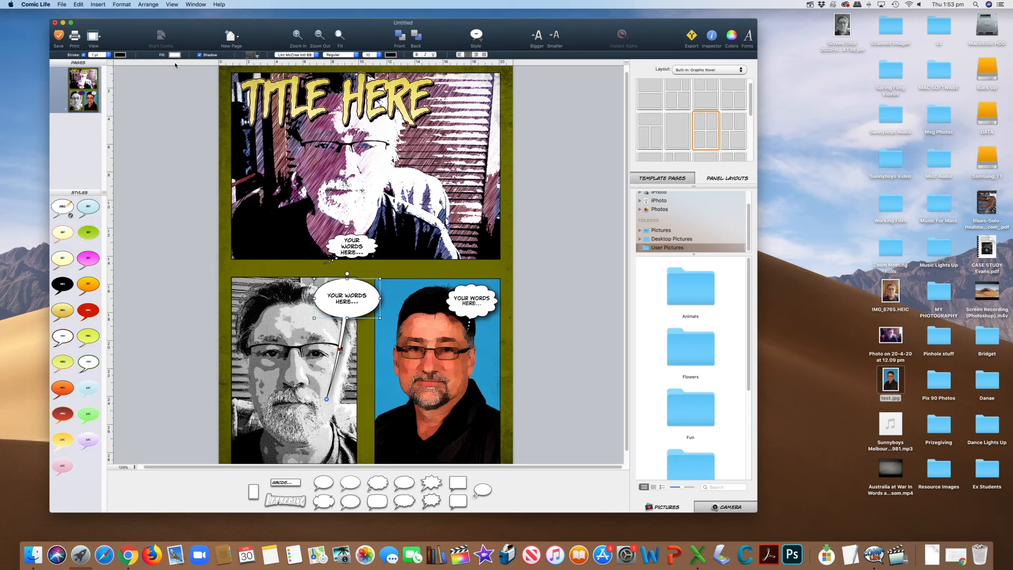
# Set the stroke of the lower-left speech balloon to 1.5 pt.
pyautogui.click(105, 55)
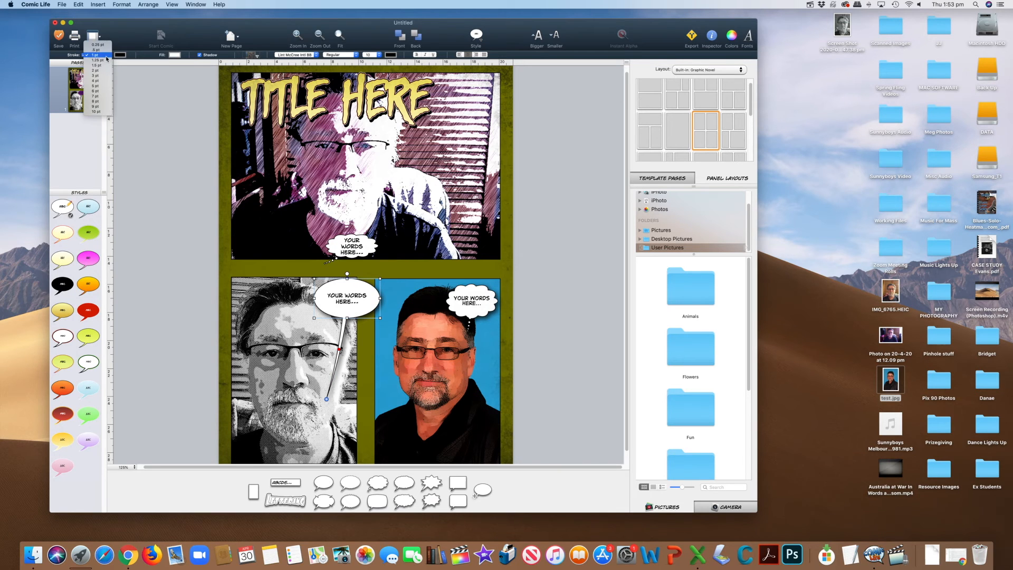
pyautogui.click(97, 66)
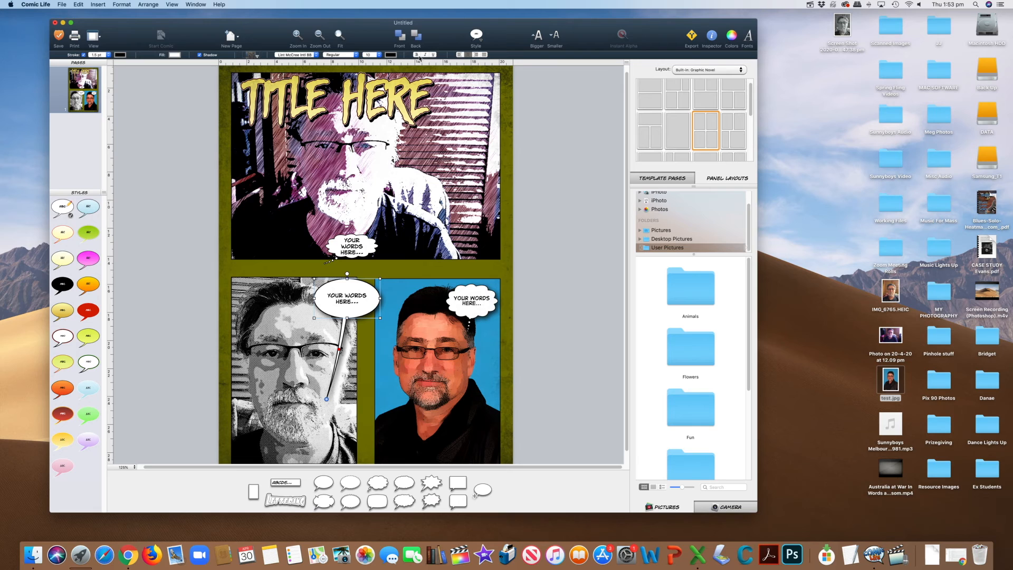
pyautogui.click(391, 54)
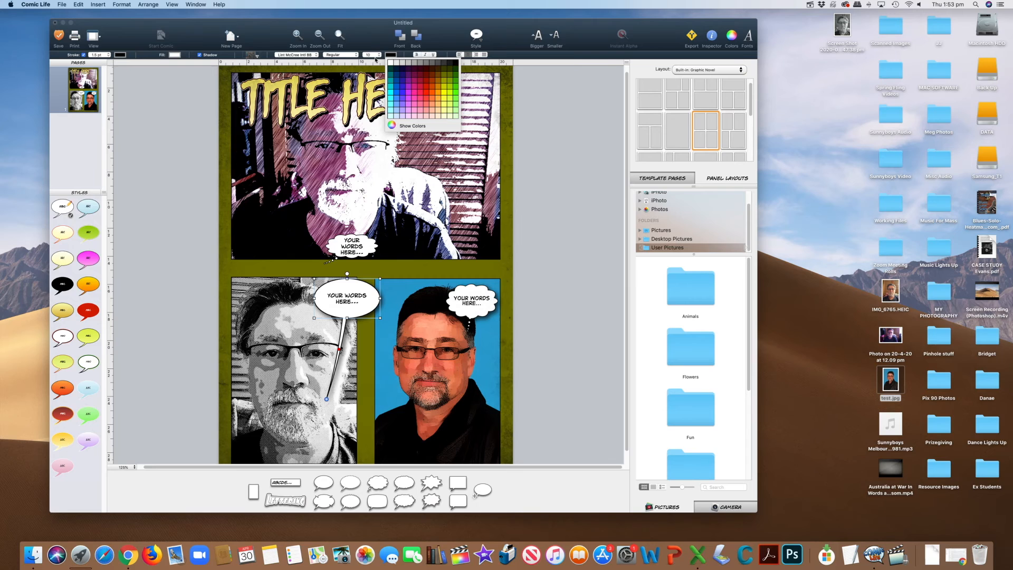
pyautogui.click(484, 56)
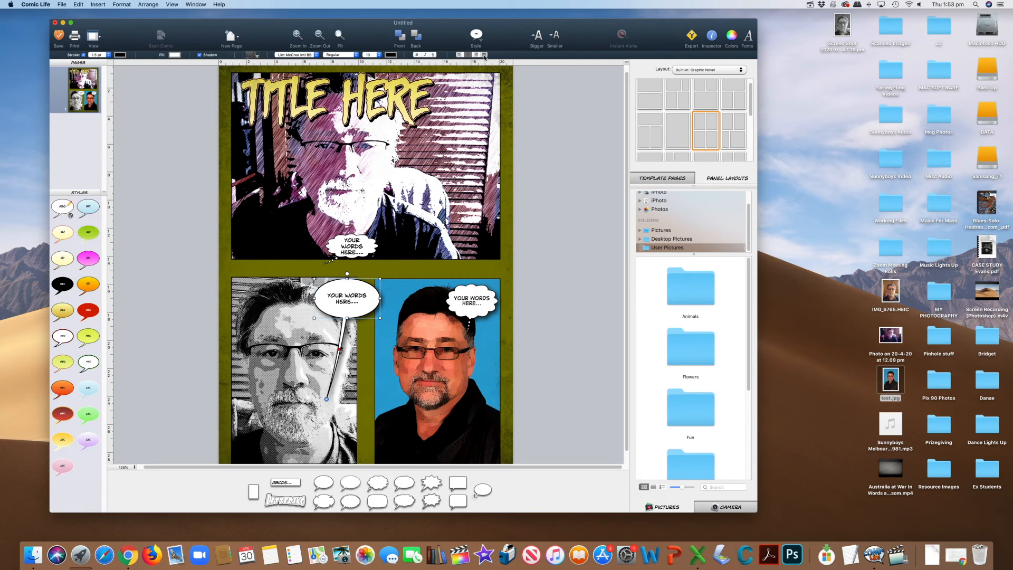
pyautogui.click(468, 56)
pyautogui.click(342, 38)
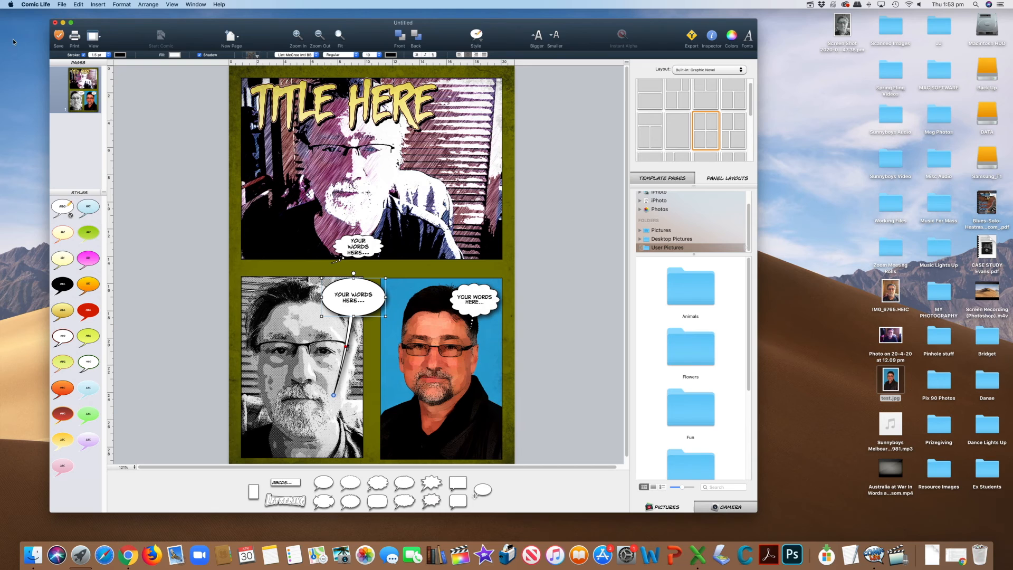
pyautogui.click(62, 5)
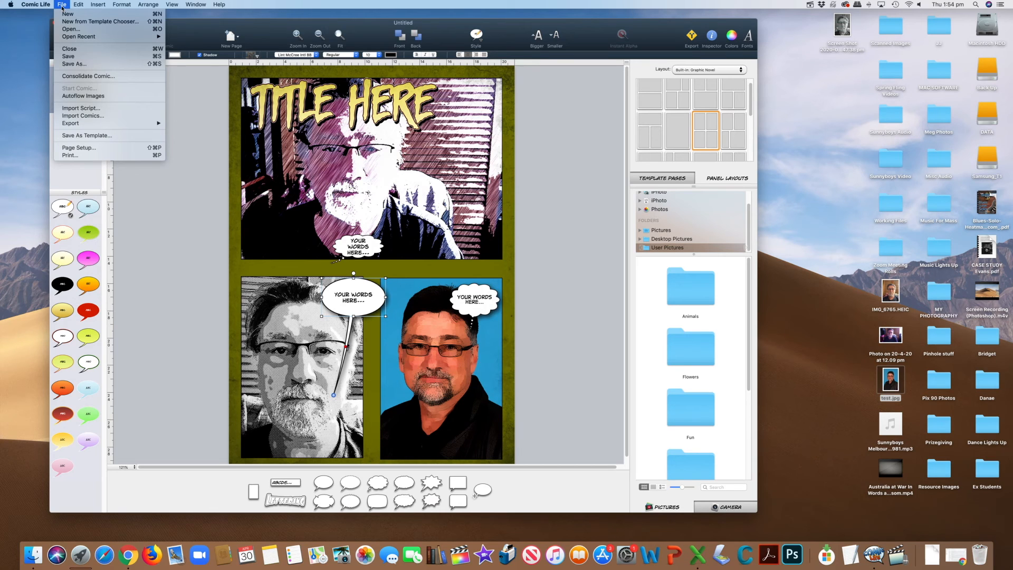
pyautogui.click(181, 29)
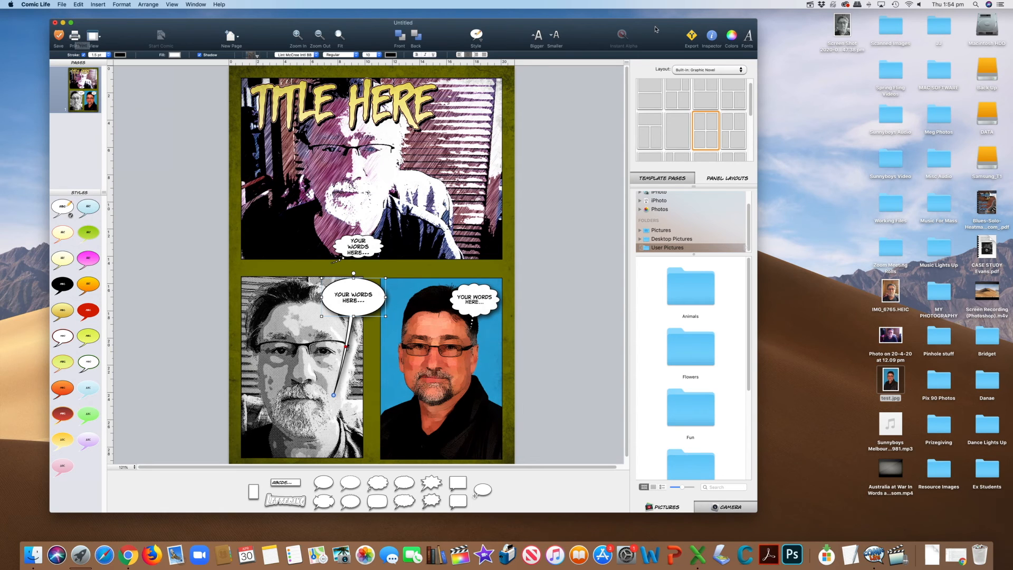
# Compare the comic's PDF and image export options and set up a PDF export of all pages.
pyautogui.click(690, 36)
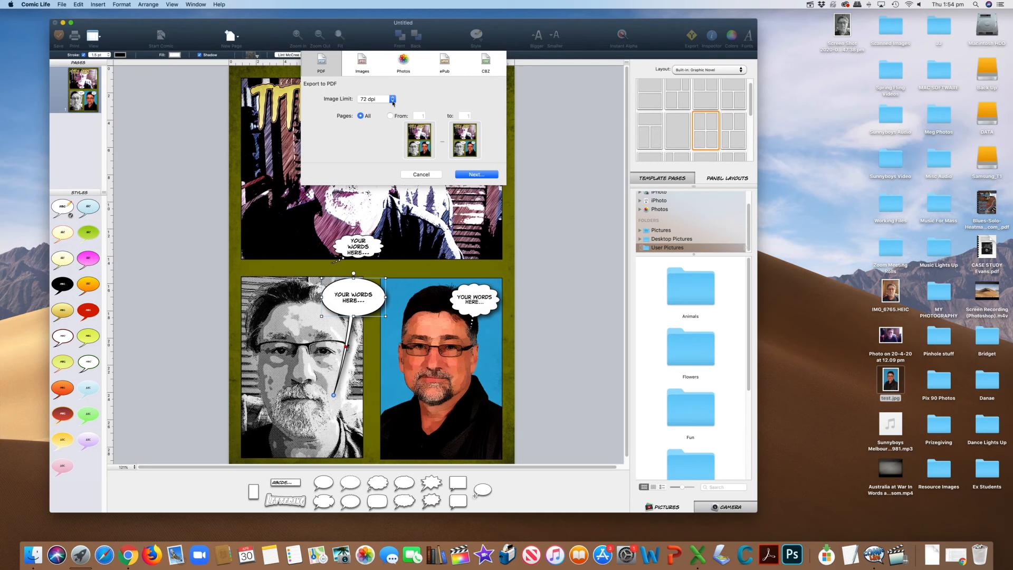
pyautogui.click(393, 99)
pyautogui.click(376, 114)
pyautogui.click(366, 61)
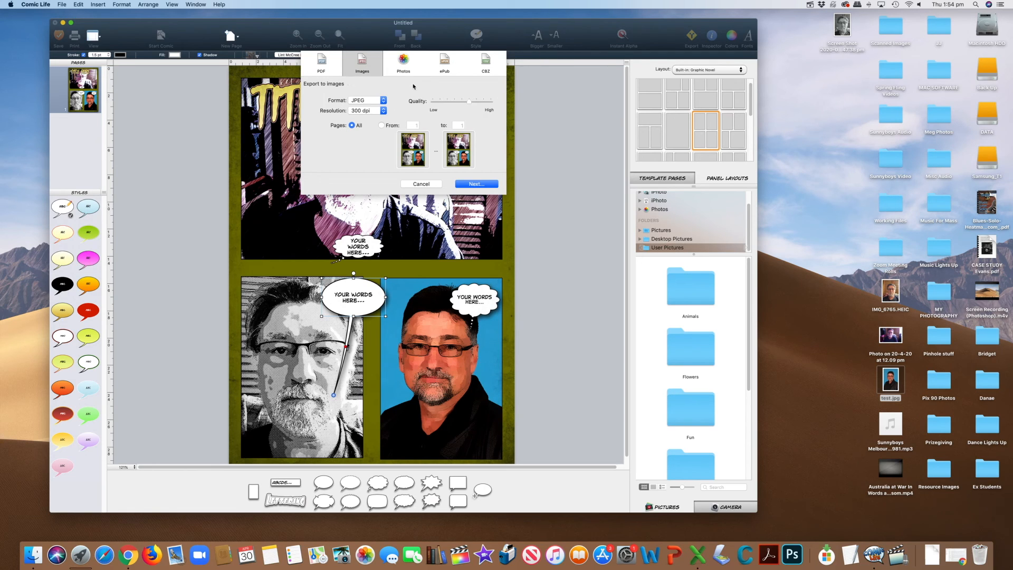
pyautogui.click(324, 71)
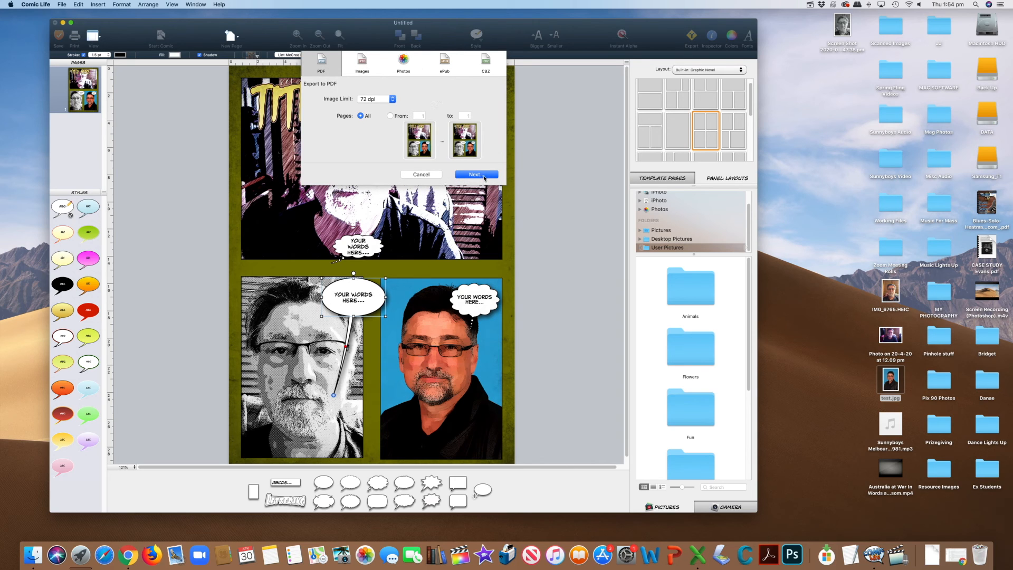
pyautogui.click(392, 99)
pyautogui.click(384, 116)
pyautogui.click(484, 176)
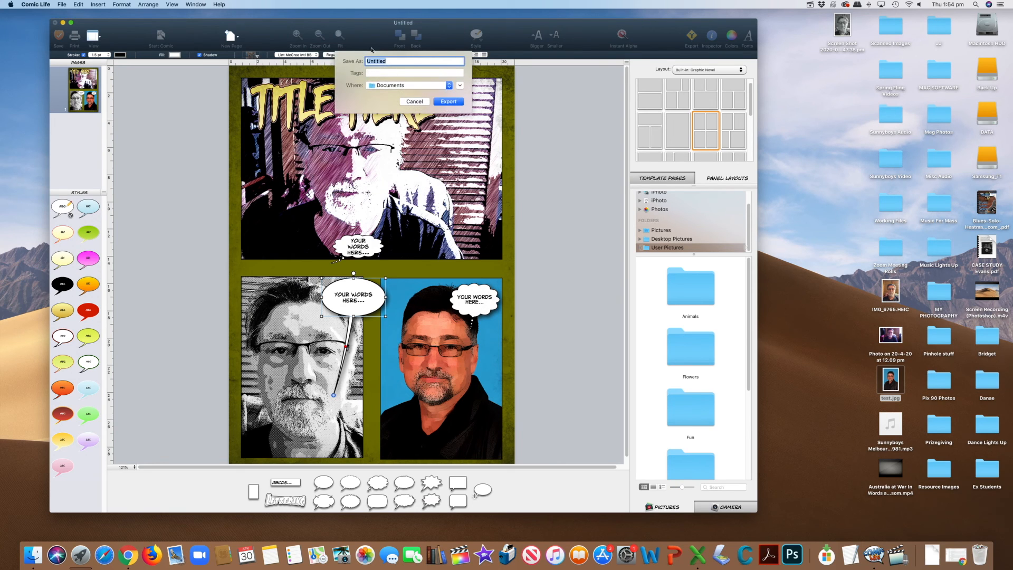
# Export the PDF to the Desktop under the name Untitled.
pyautogui.click(449, 86)
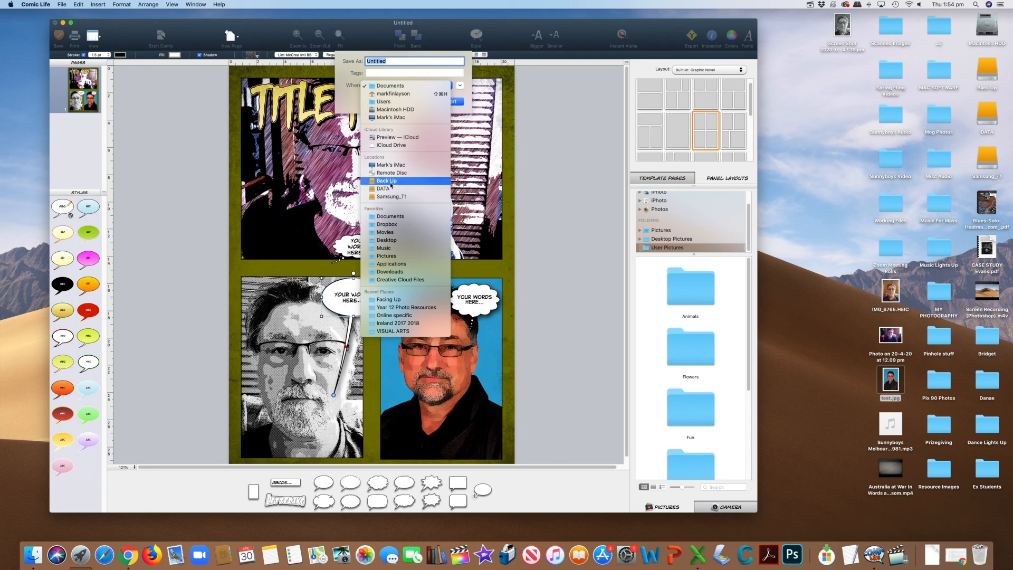
pyautogui.click(399, 241)
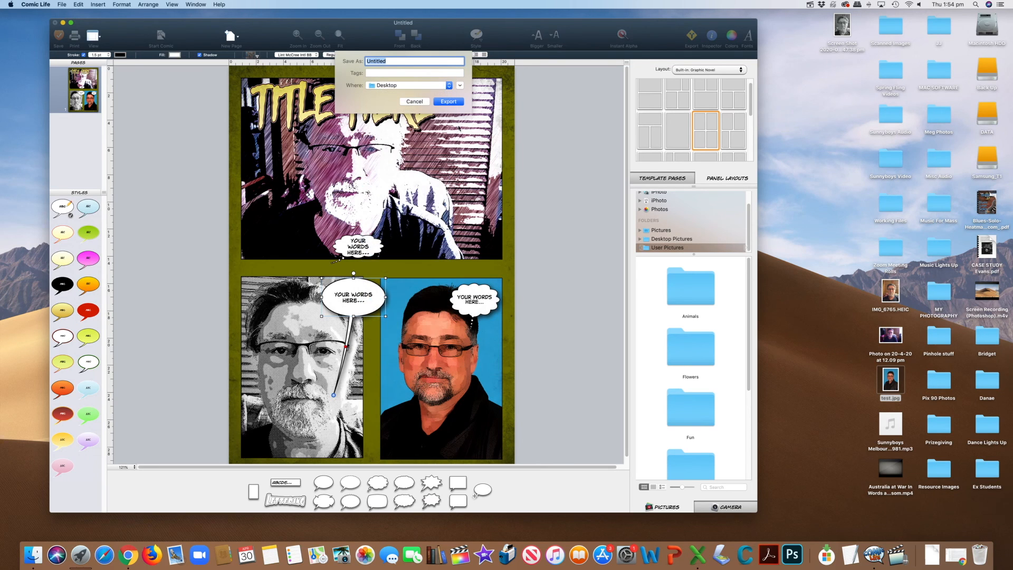
pyautogui.click(457, 103)
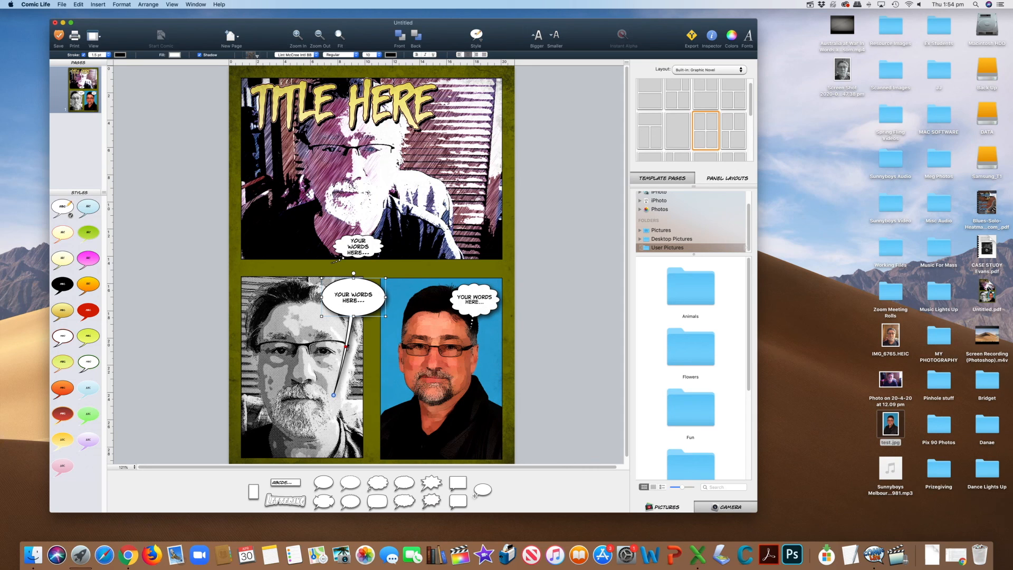
# Open Untitled.pdf from the Desktop in Preview and arrange its window to examine the exported comic page.
pyautogui.rightClick(987, 289)
pyautogui.moveTo(936, 301)
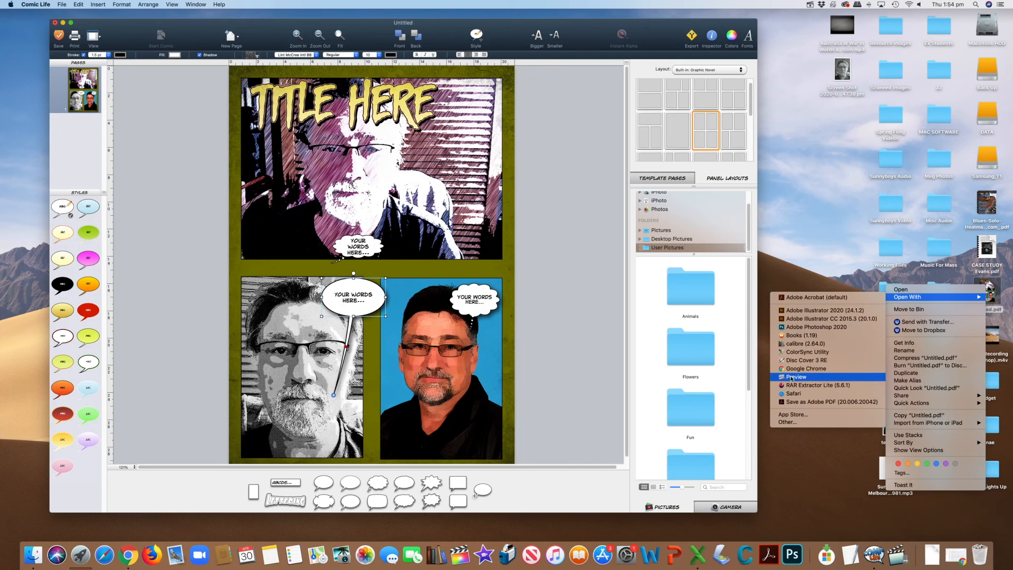
pyautogui.click(795, 377)
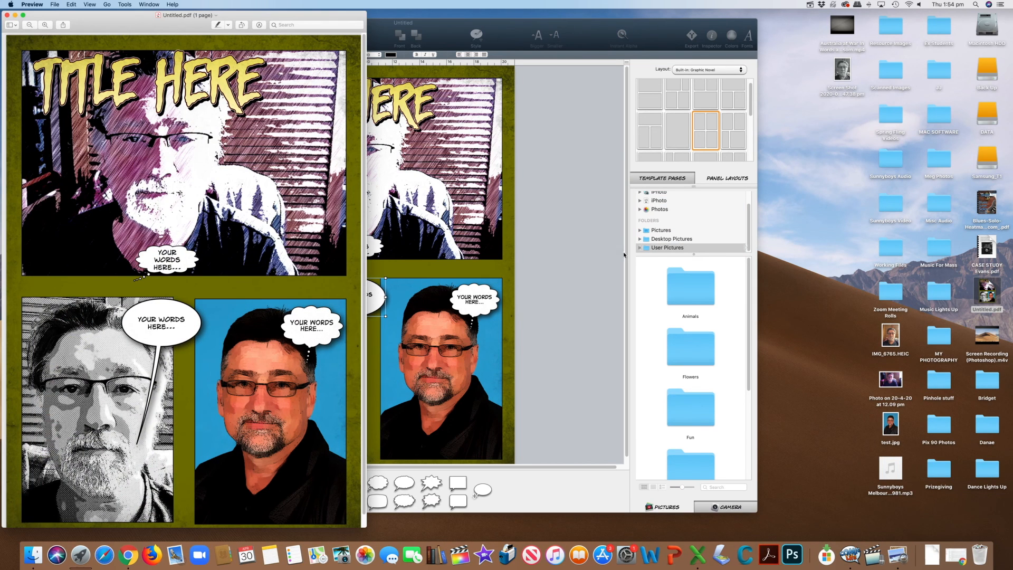
pyautogui.moveTo(209, 23); pyautogui.dragTo(224, 22)
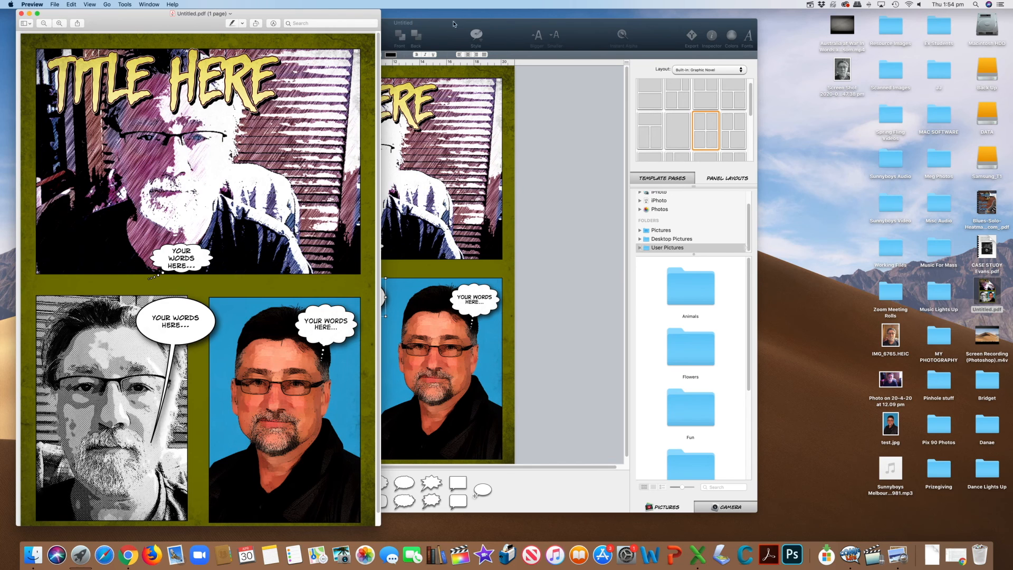
pyautogui.moveTo(372, 16); pyautogui.dragTo(369, 17)
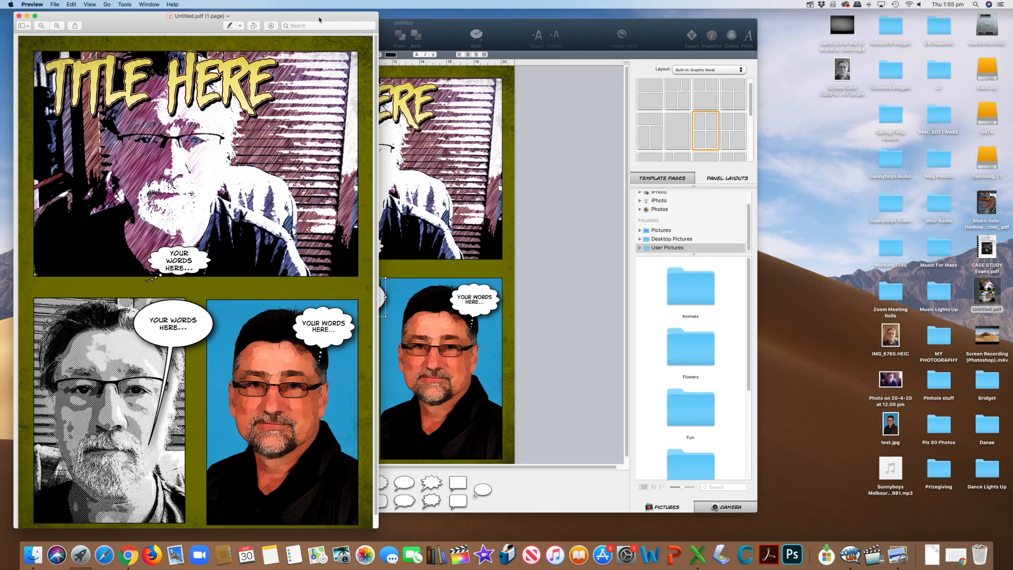
pyautogui.moveTo(319, 20); pyautogui.dragTo(854, 50)
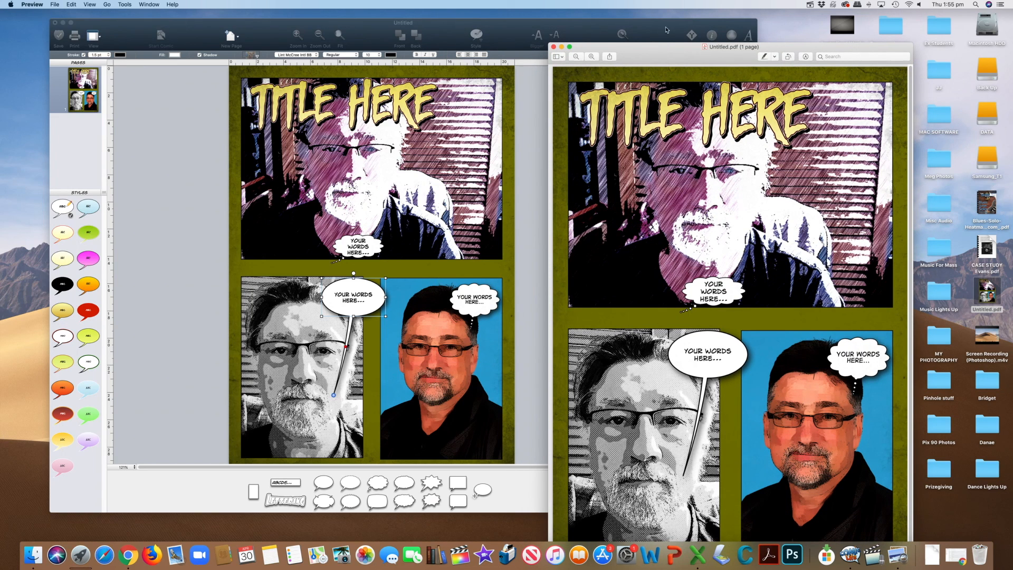
pyautogui.moveTo(683, 60); pyautogui.dragTo(307, 28)
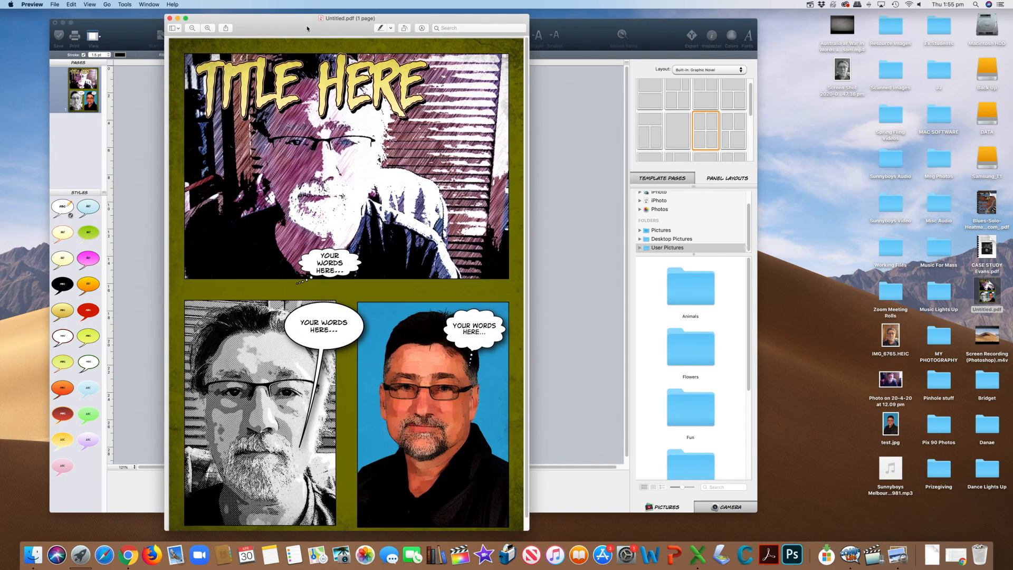